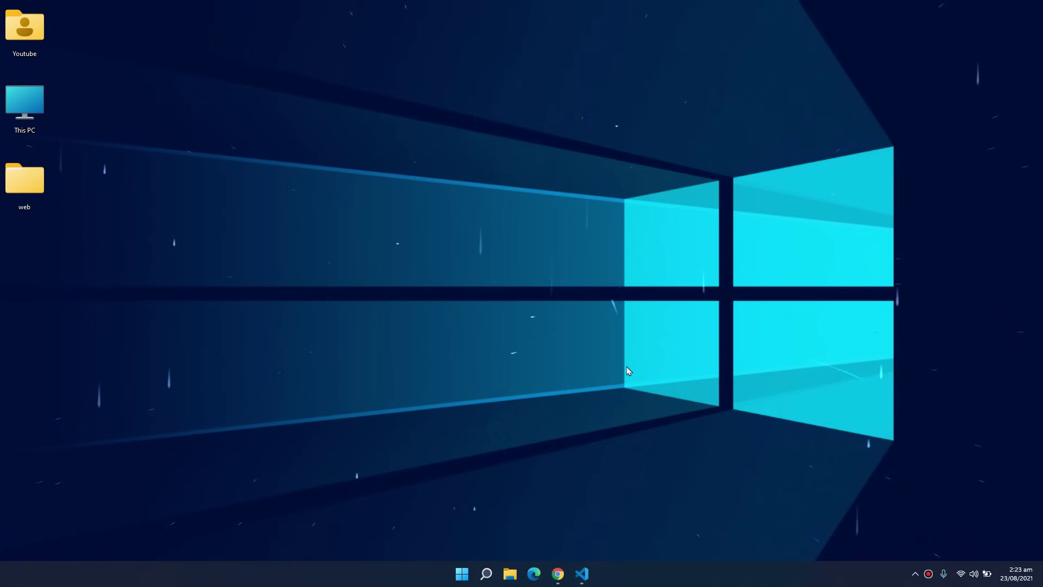
# - Bring back the browser on infinityfree.net and open the free account sign-up form
pyautogui.click(558, 574)
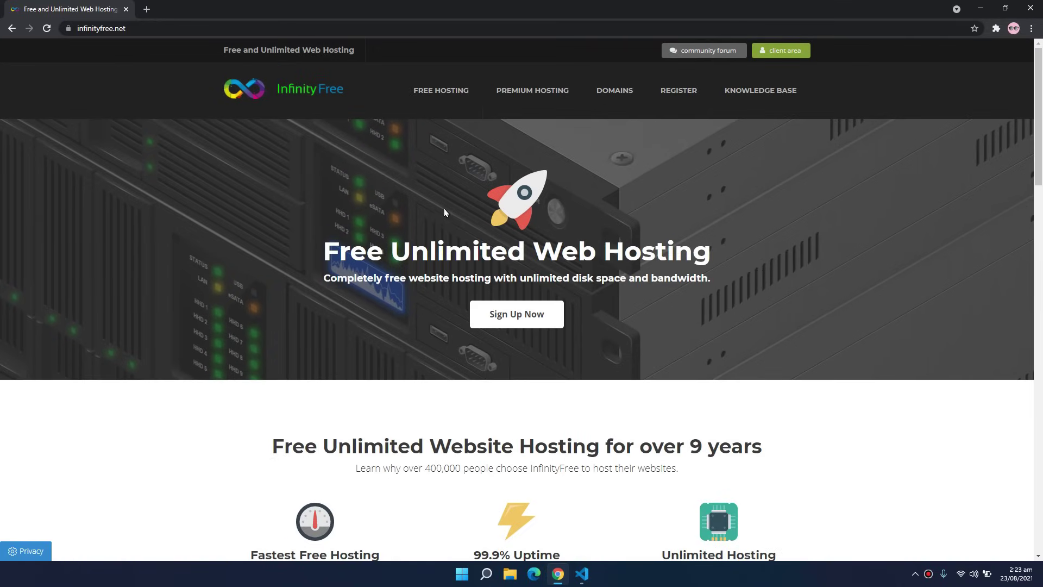
pyautogui.click(526, 314)
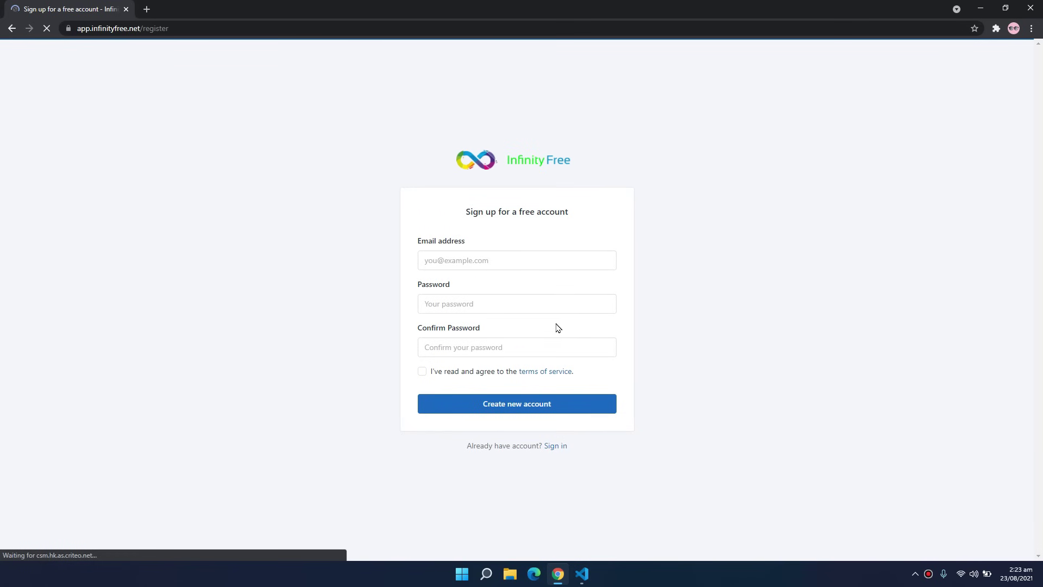
# - In VS Code, review page.html, highlighting the image tag's id and the page.js script tag
pyautogui.click(582, 574)
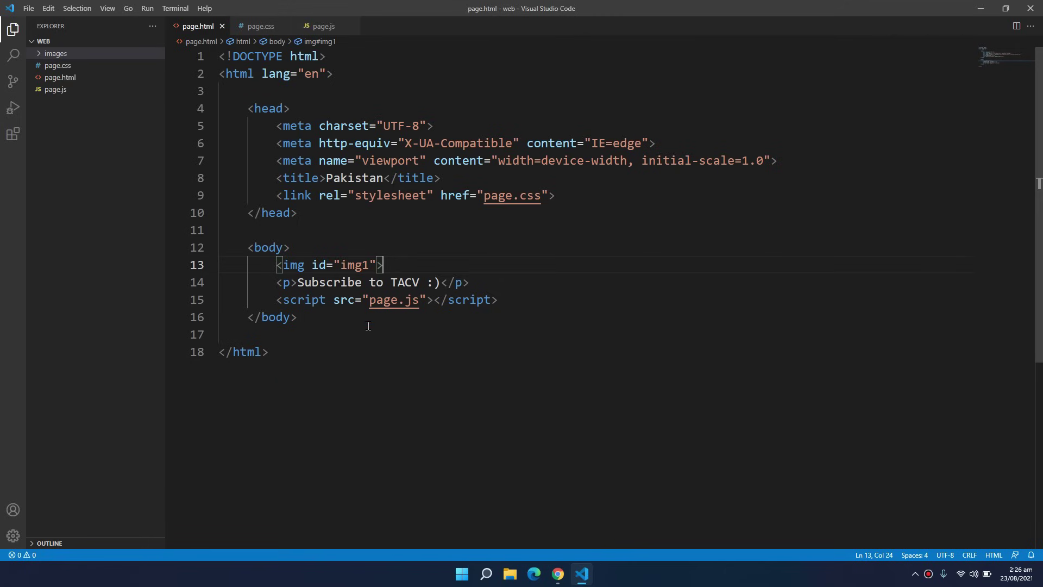
pyautogui.doubleClick(319, 264)
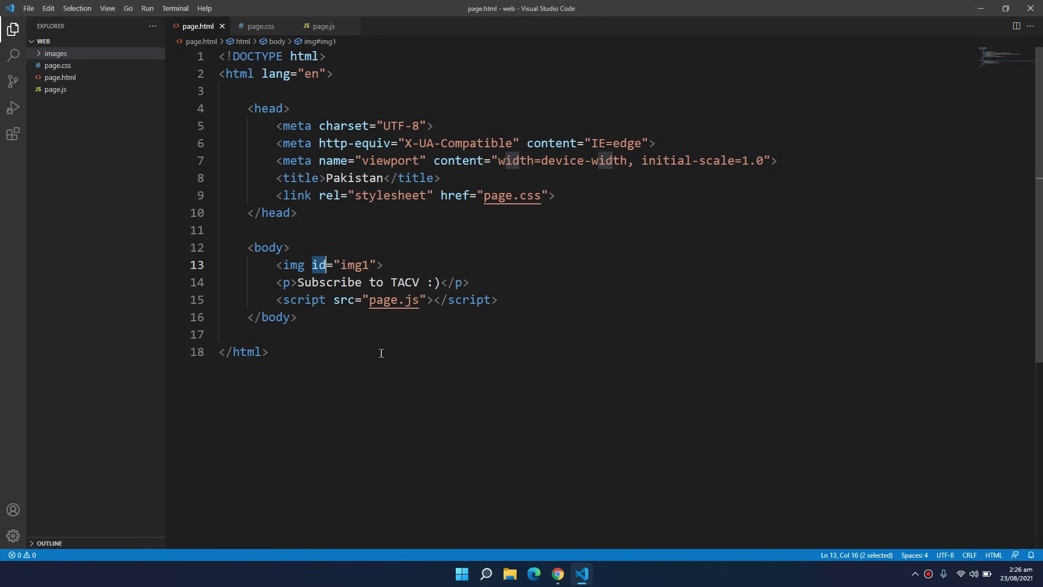
pyautogui.moveTo(271, 301); pyautogui.dragTo(510, 301)
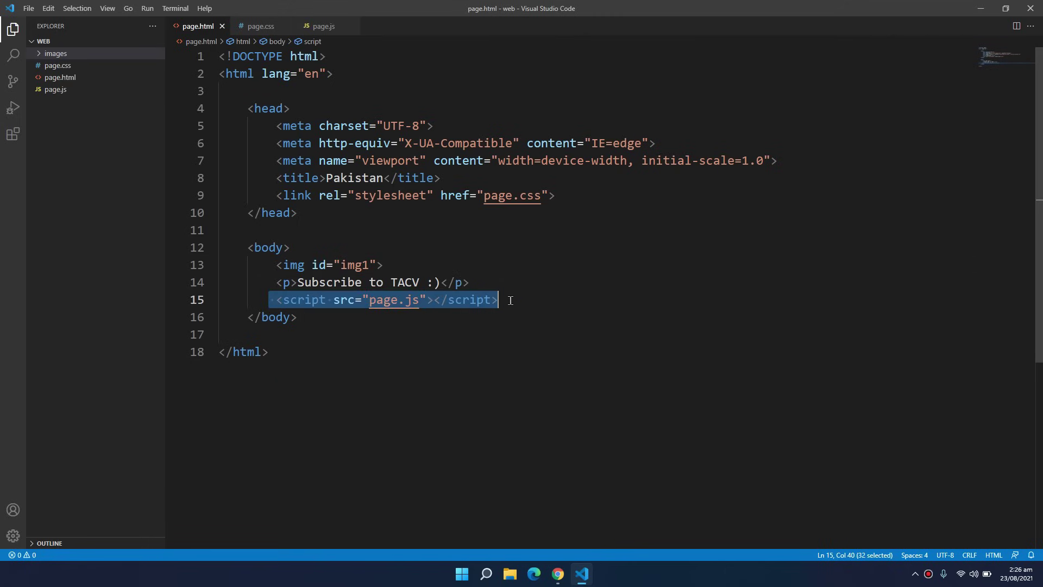
pyautogui.click(413, 197)
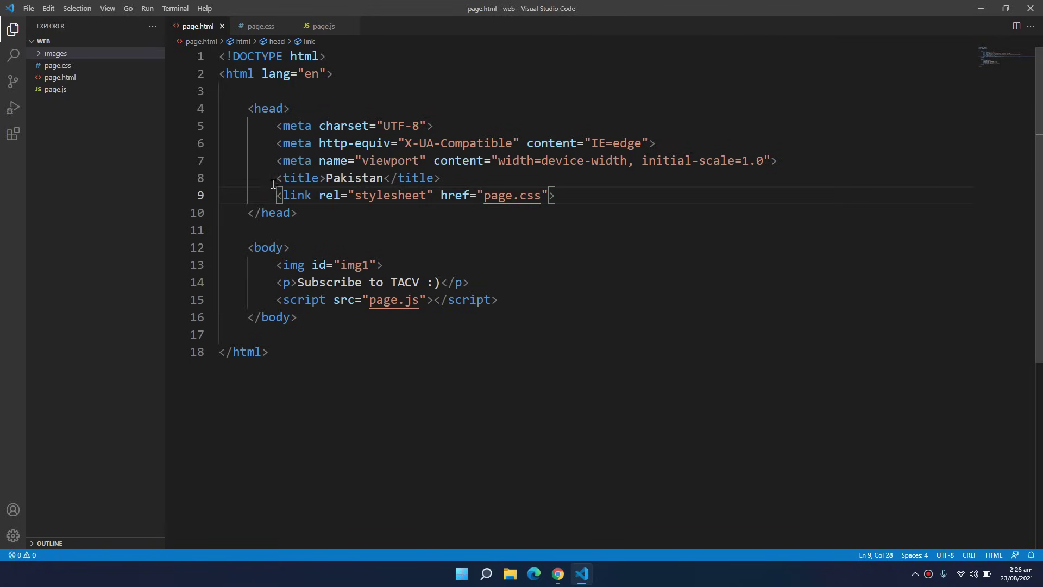
# - Look through page.css and page.js, peek into the images folder, then return to page.html
pyautogui.click(265, 30)
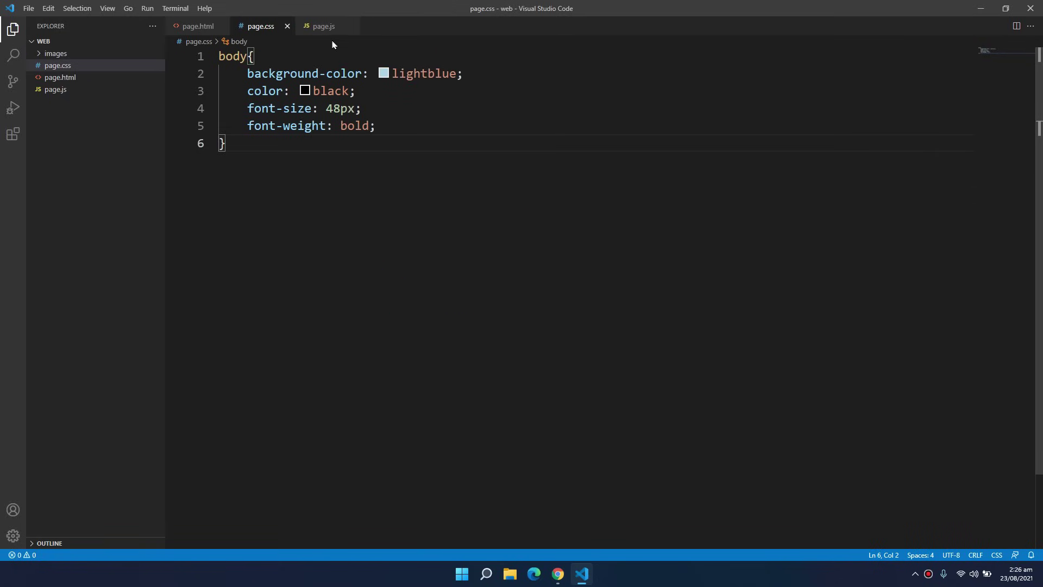
pyautogui.click(325, 27)
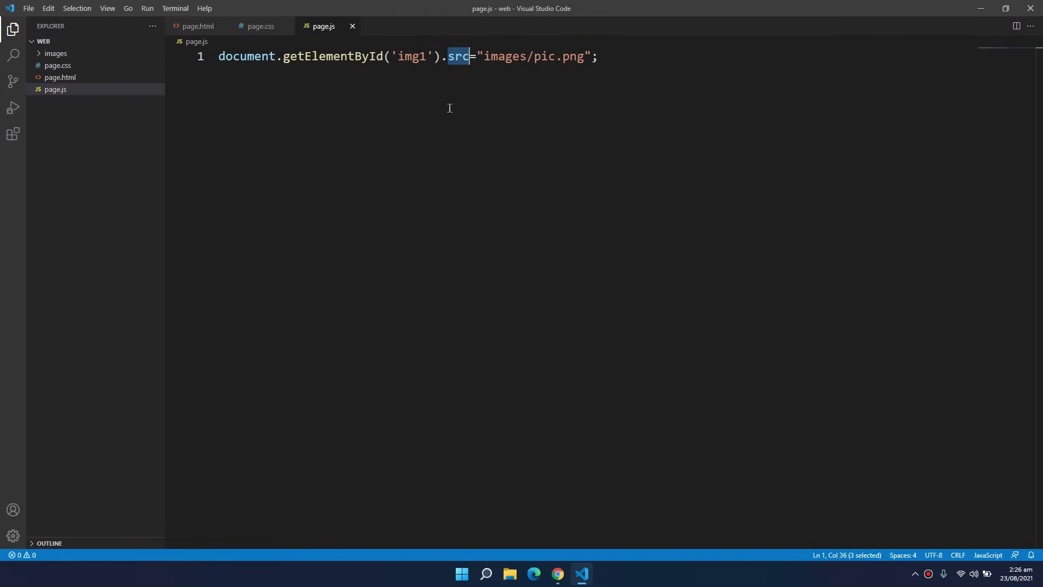
pyautogui.click(472, 78)
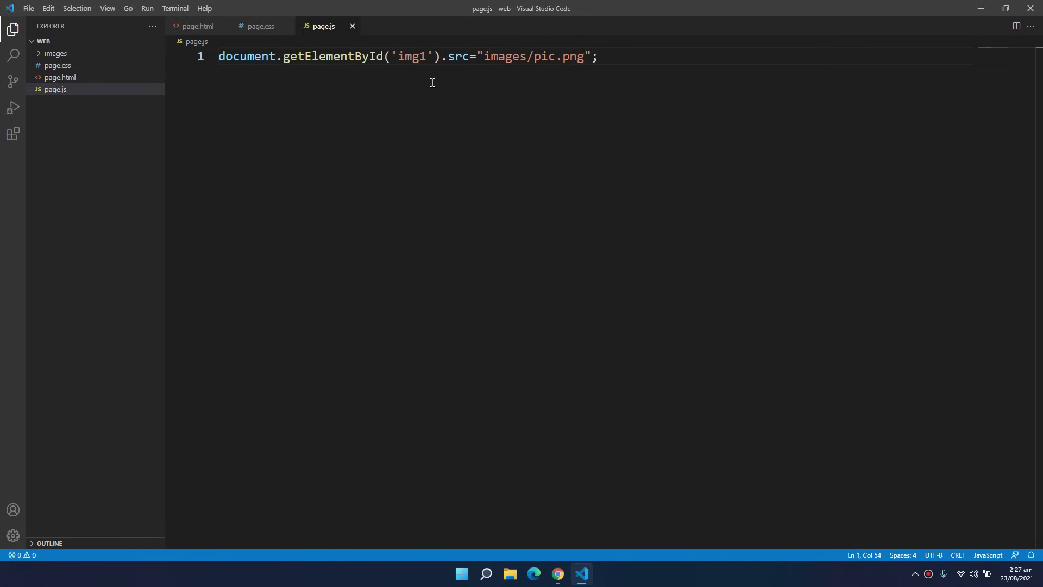
pyautogui.click(49, 55)
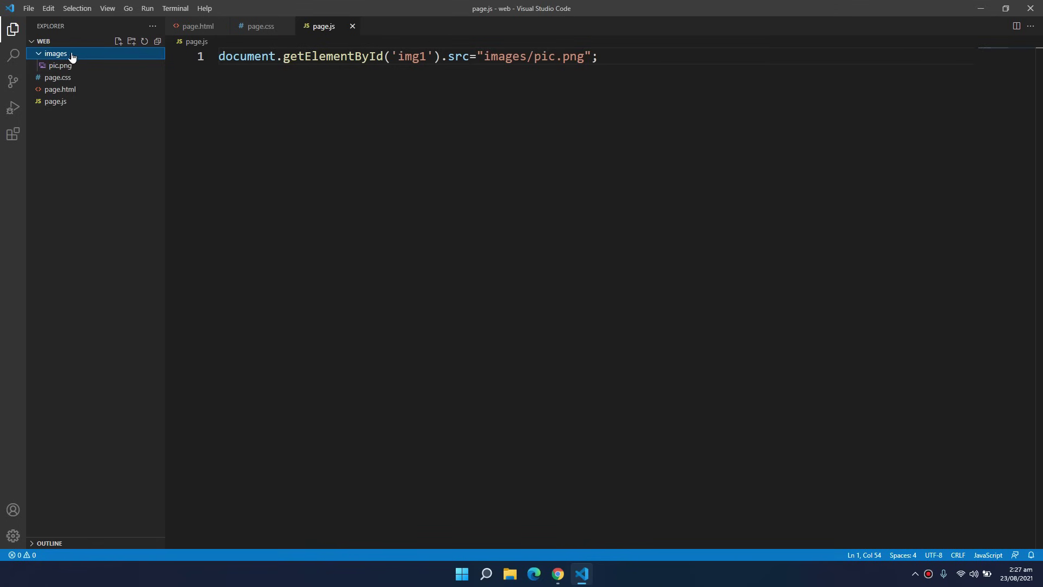
pyautogui.click(40, 57)
pyautogui.click(196, 27)
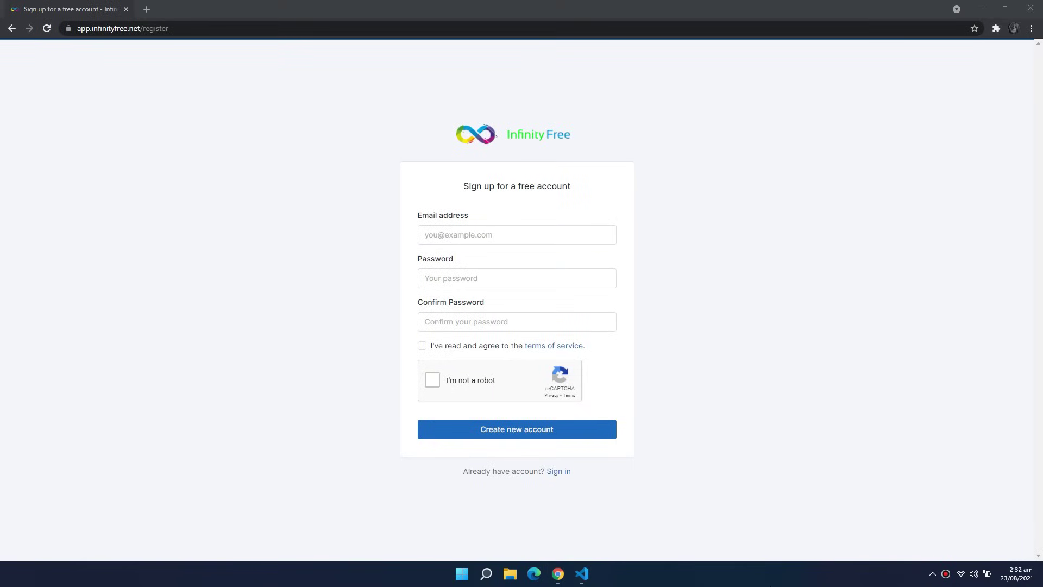
# - Fill in the account e-mail and password fields, pass reCAPTCHA, accept the terms, and create the account
pyautogui.click(481, 232)
pyautogui.hotkey('ctrl', 'v')
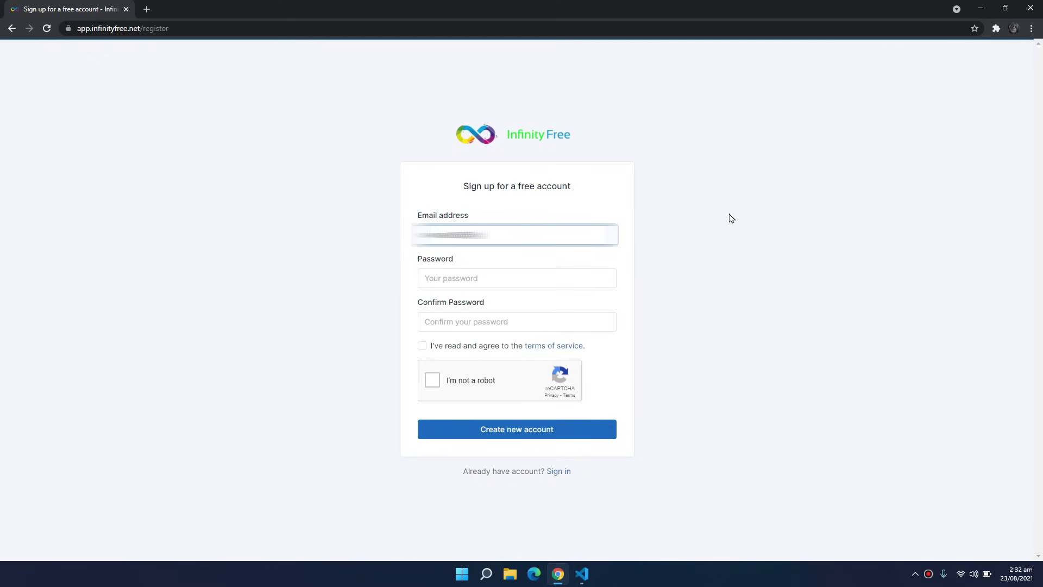
pyautogui.press('Tab')
pyautogui.write('a')
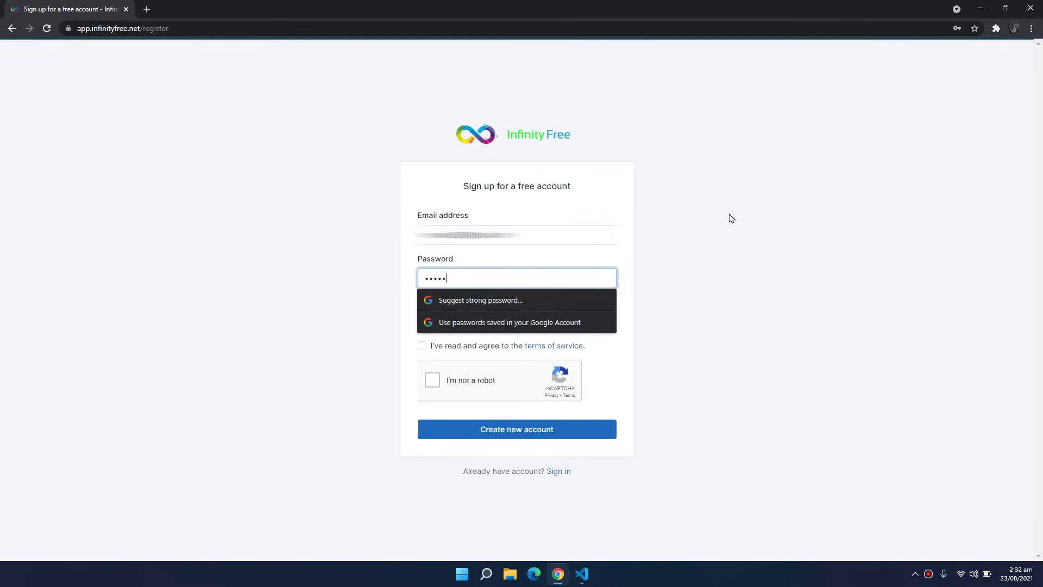
pyautogui.press('Tab')
pyautogui.write('aaaa')
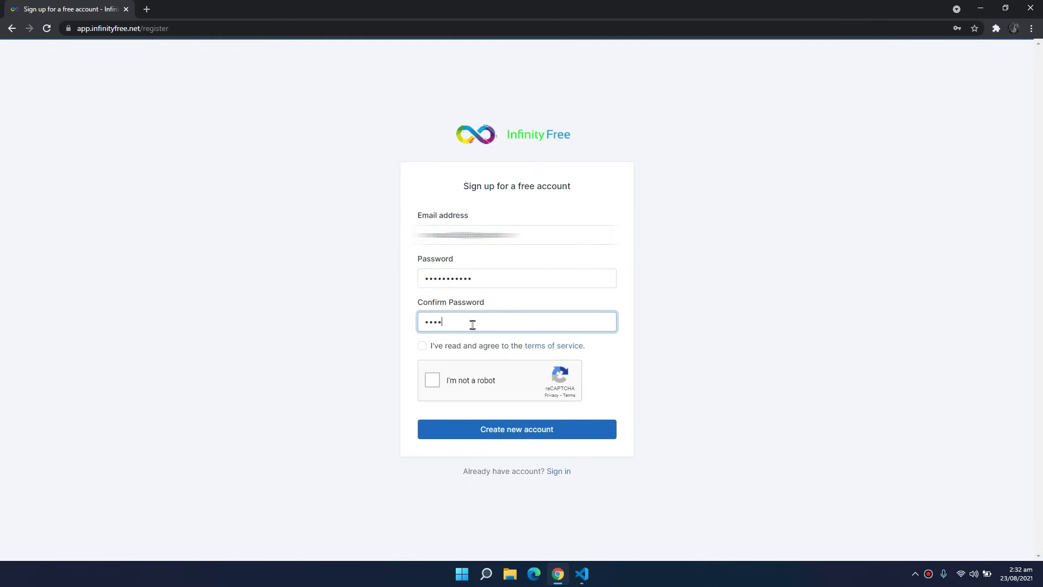
pyautogui.click(470, 380)
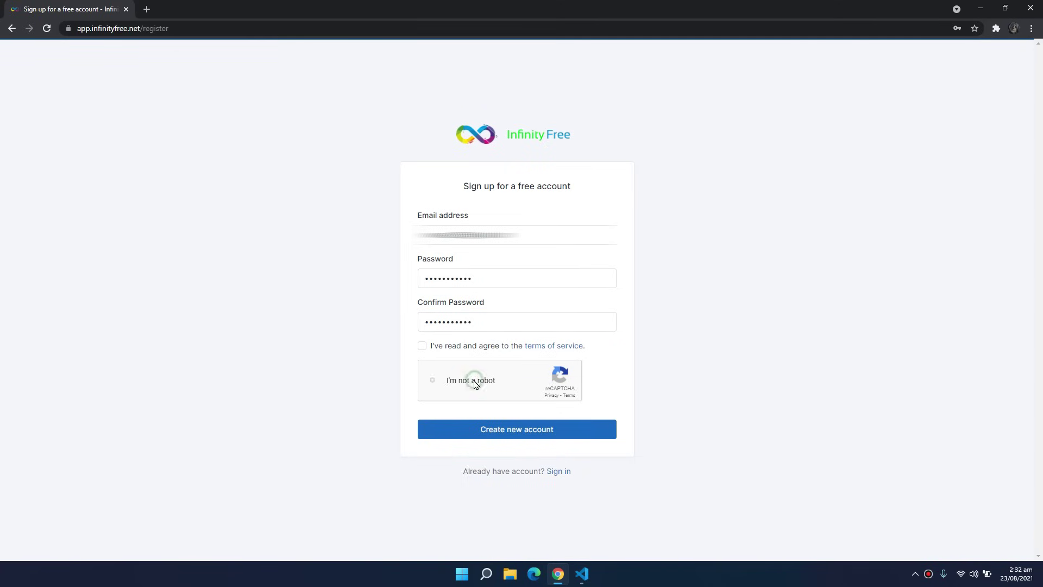
pyautogui.click(422, 345)
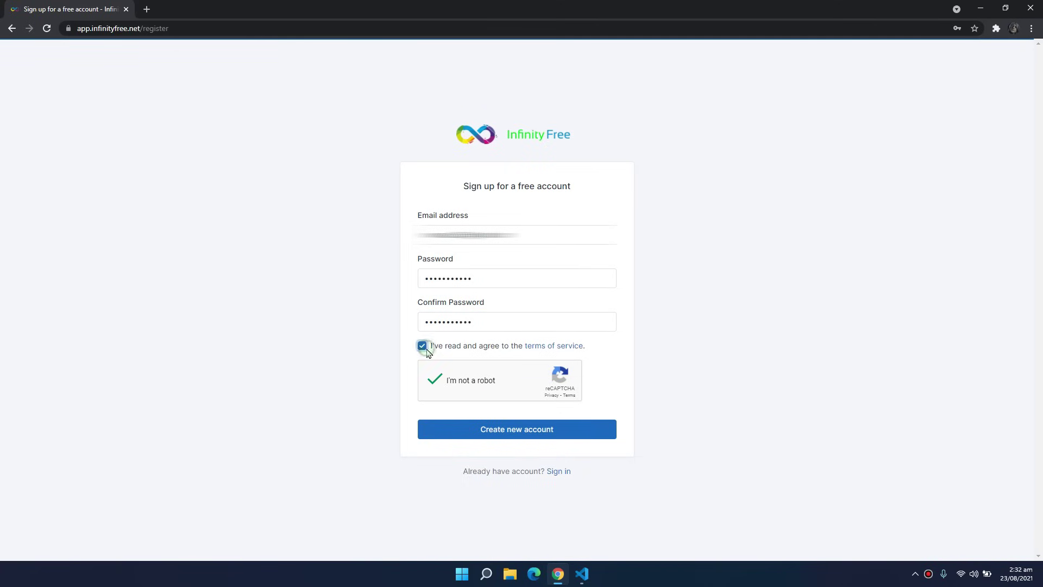
pyautogui.click(524, 437)
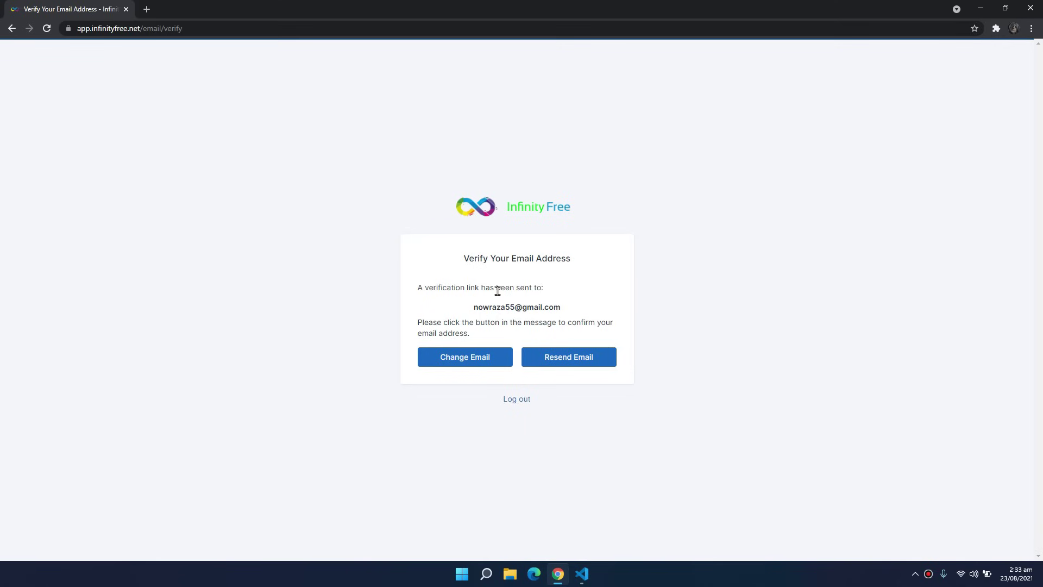
# - Open Gmail in a new tab and follow the link in InfinityFree's verification e-mail
pyautogui.click(146, 9)
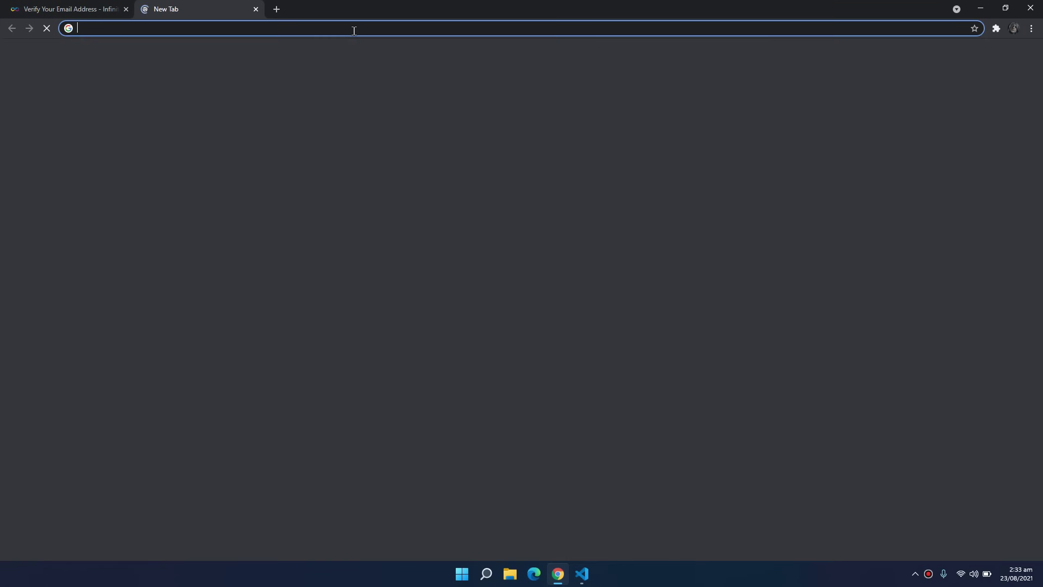
pyautogui.write('gm')
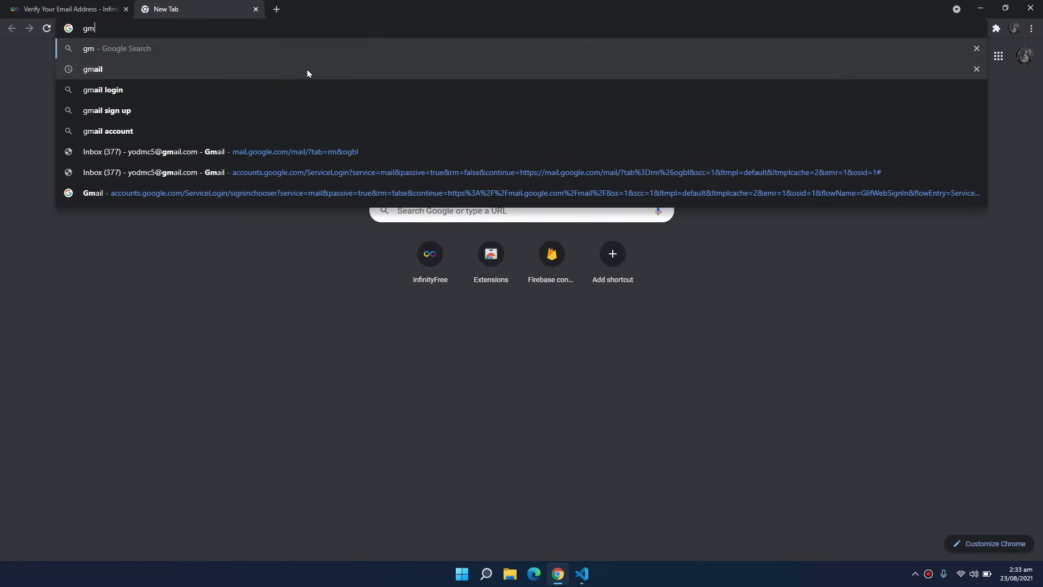
pyautogui.press('Down')
pyautogui.press('Down')
pyautogui.press('Down')
pyautogui.press('Down')
pyautogui.press('Down')
pyautogui.press('Return')
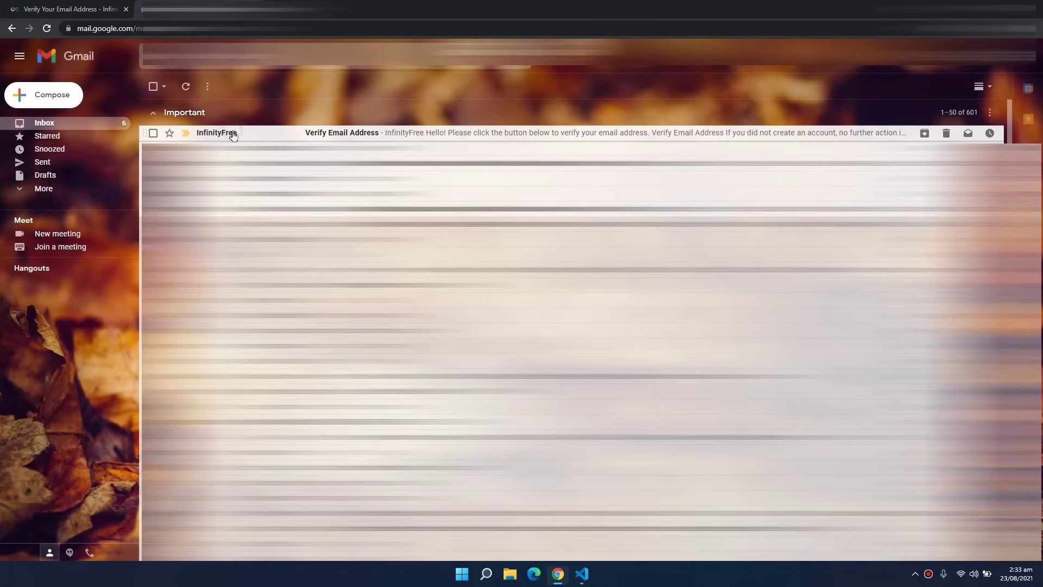
pyautogui.click(233, 135)
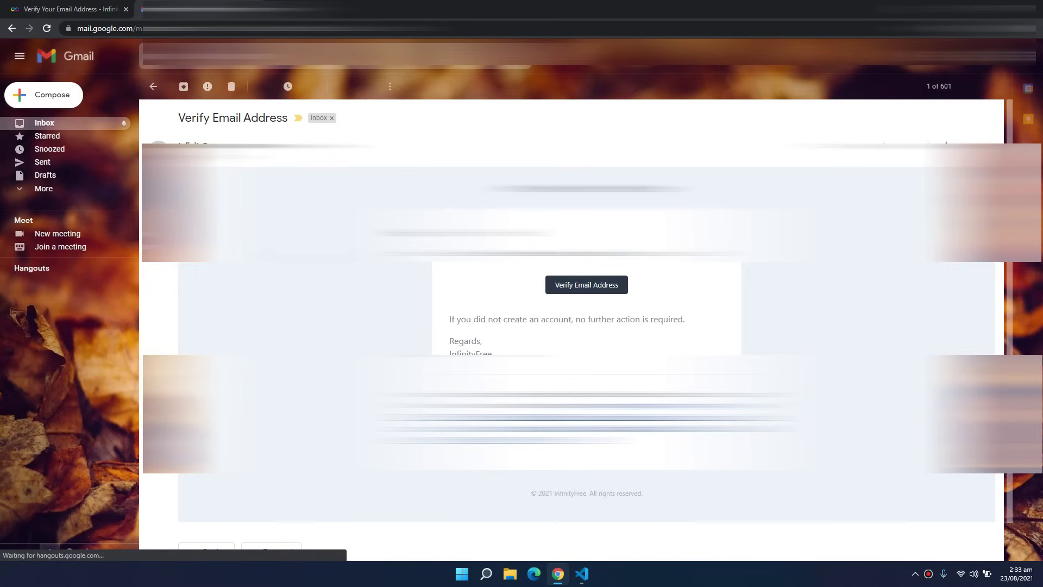
pyautogui.click(564, 292)
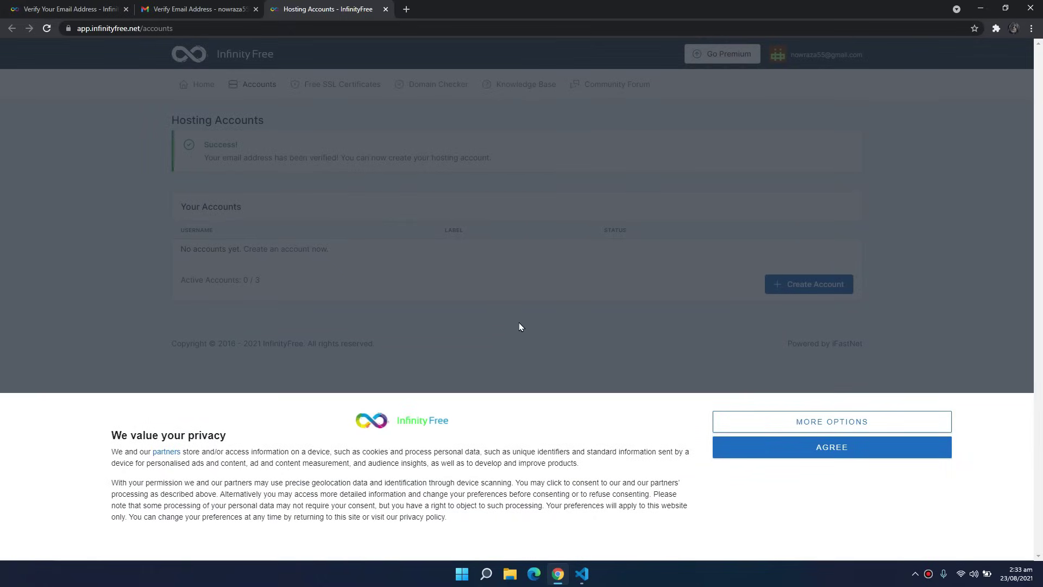
# - Accept the privacy notice, close the old verification tab, and start creating a hosting account
pyautogui.click(783, 449)
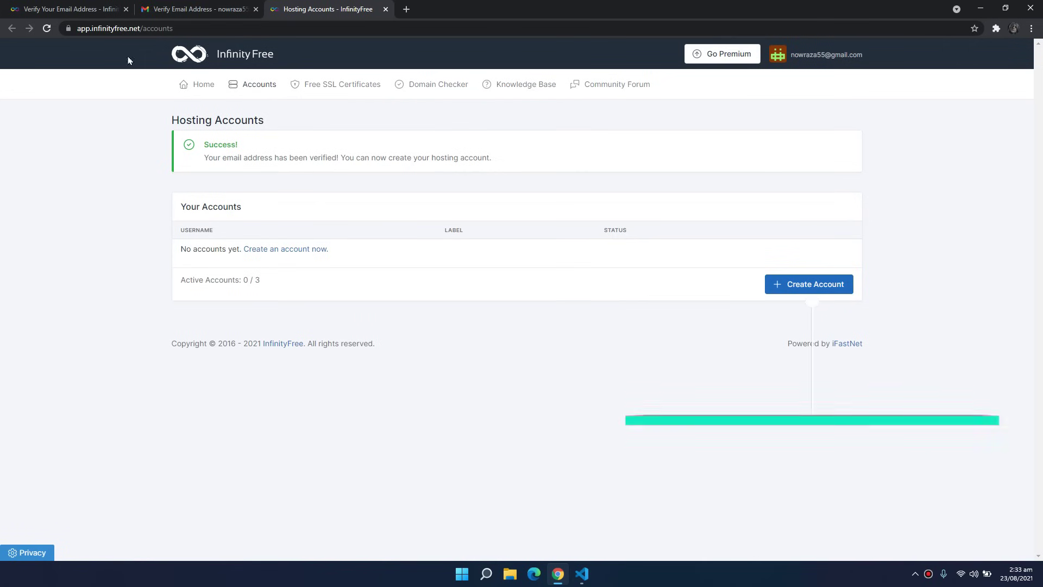
pyautogui.click(125, 9)
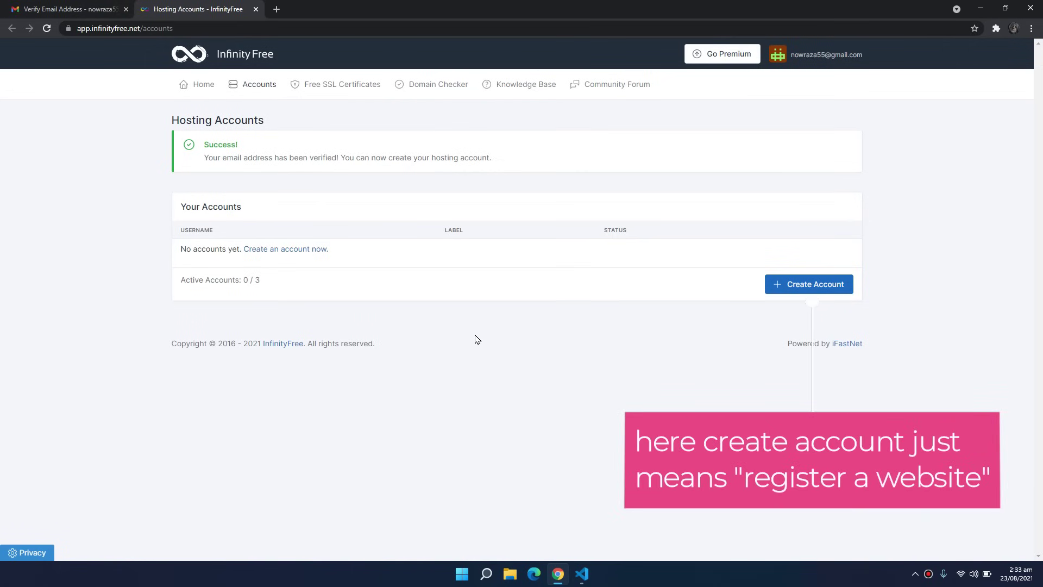
pyautogui.click(790, 288)
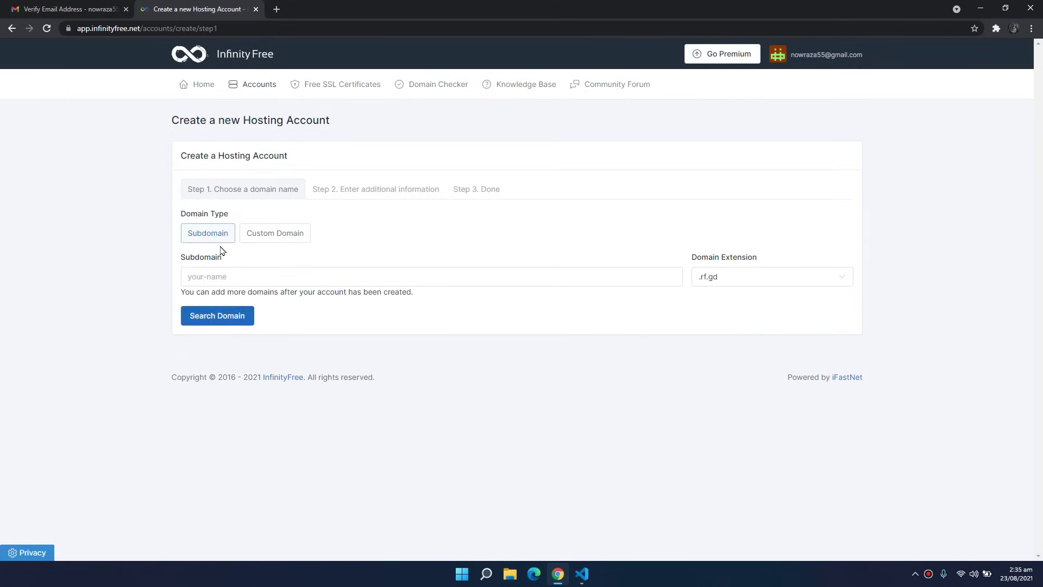
# - Enter subdomain tacv with the .infinityfreeapp.com extension and check that it is available
pyautogui.click(332, 275)
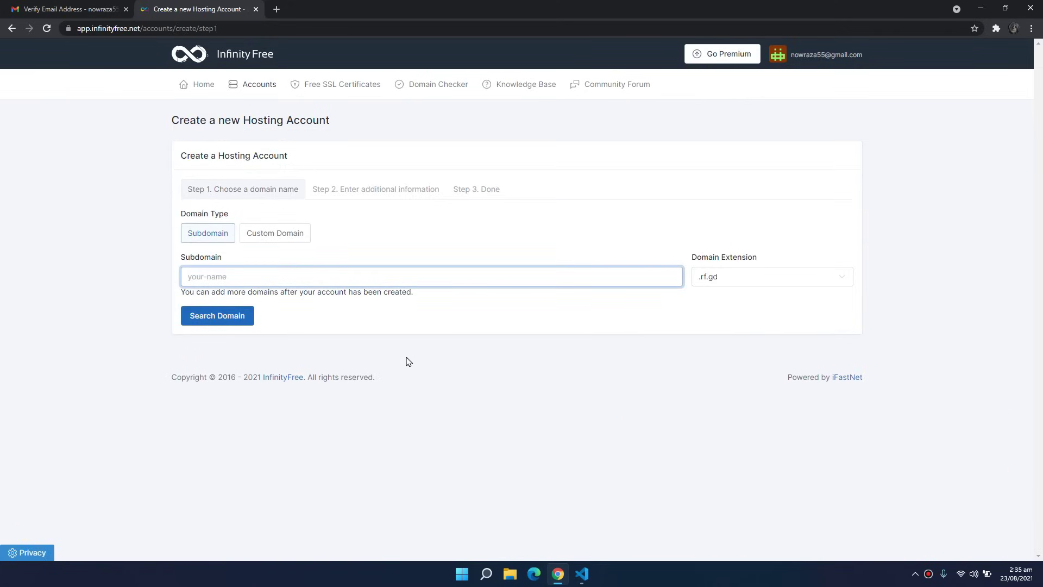
pyautogui.write('tacv')
pyautogui.click(747, 281)
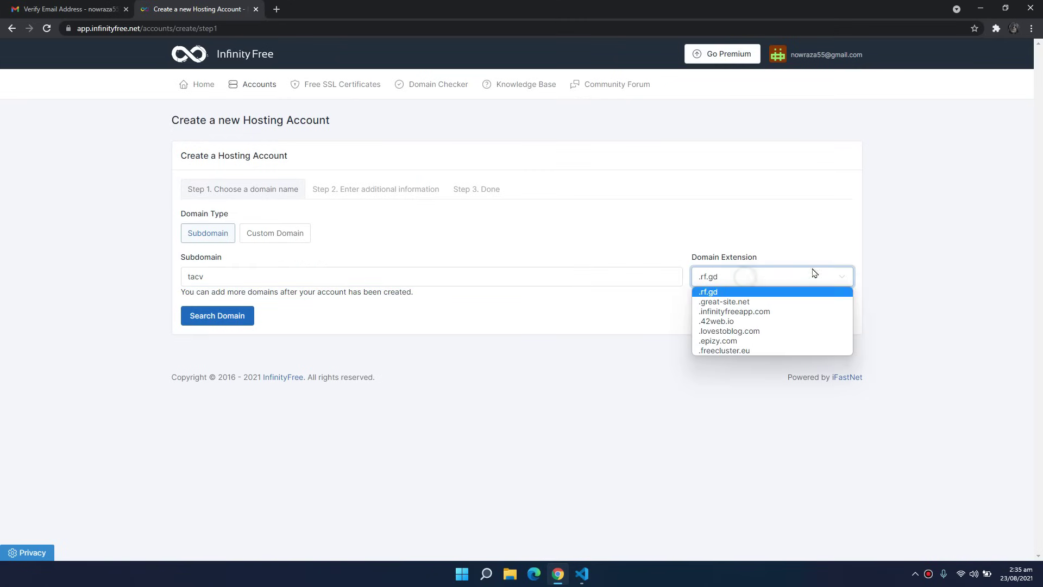
pyautogui.click(746, 313)
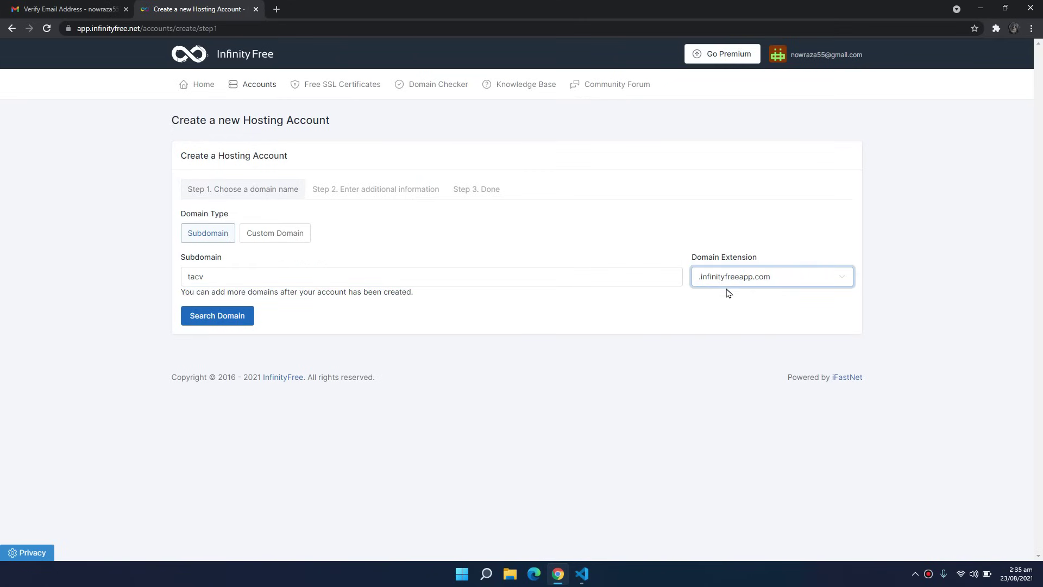
pyautogui.doubleClick(218, 276)
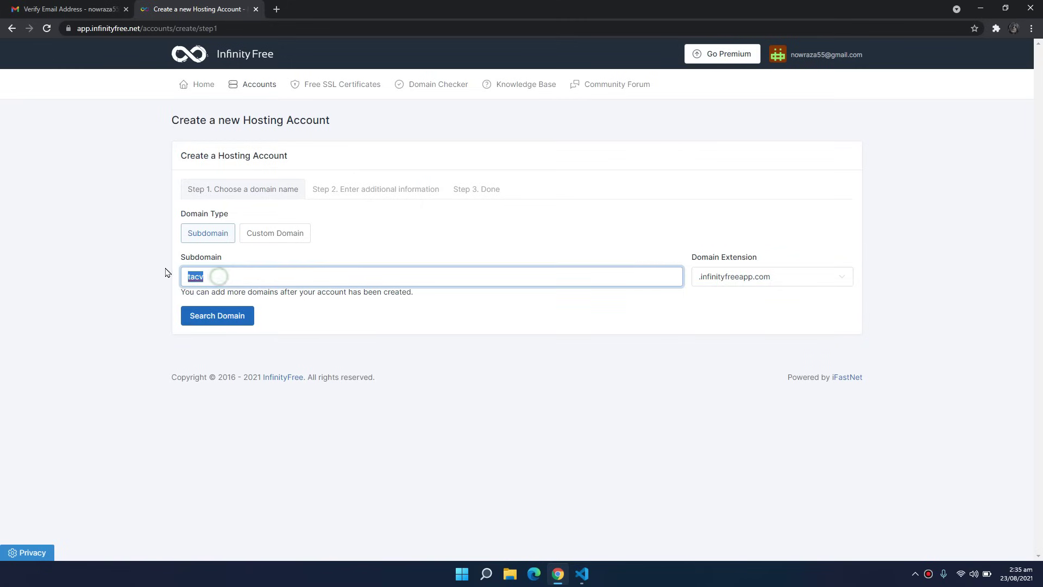
pyautogui.click(223, 317)
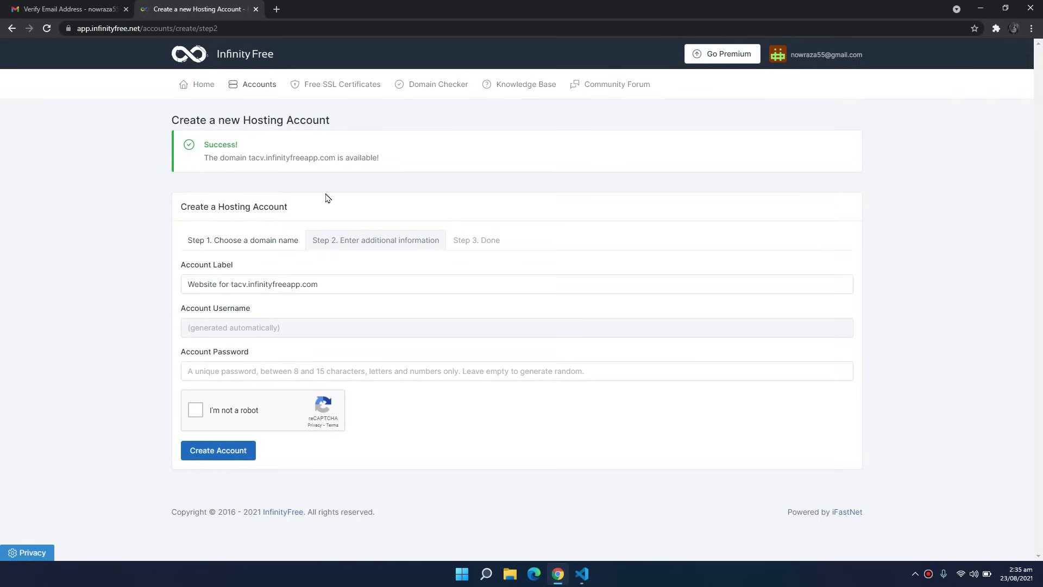
# - Pass the reCAPTCHA check and create the hosting account for tacv.infinityfreeapp.com
pyautogui.click(211, 418)
pyautogui.click(225, 371)
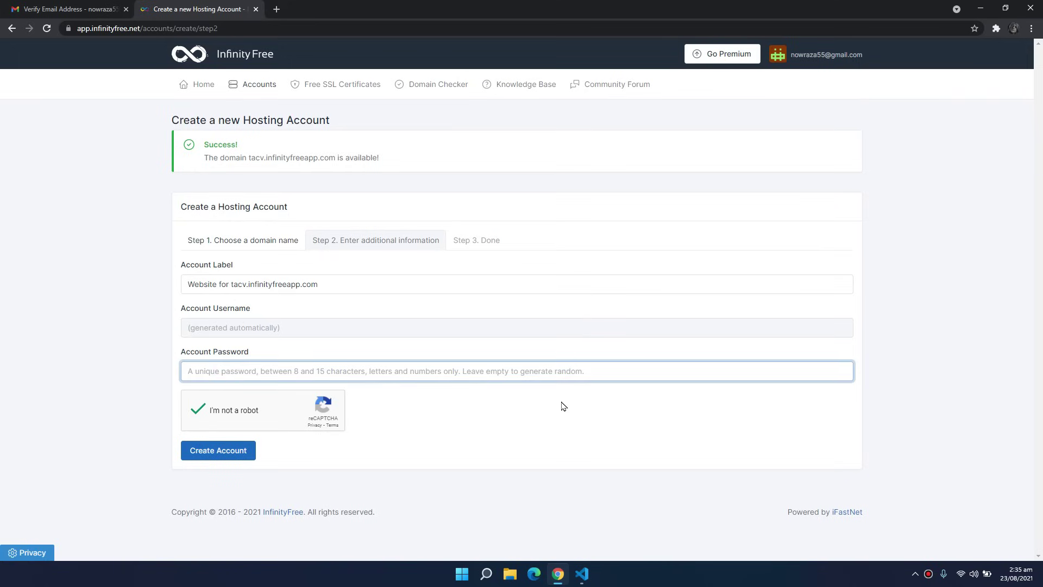
pyautogui.click(226, 459)
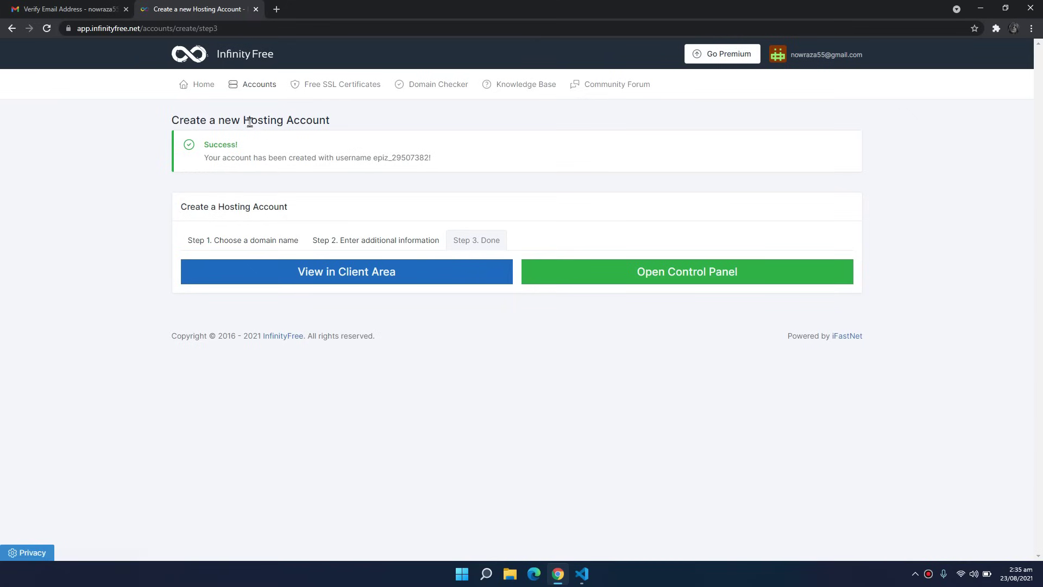
# - From Accounts, go to the new account's Manage page and launch its Control Panel
pyautogui.click(256, 88)
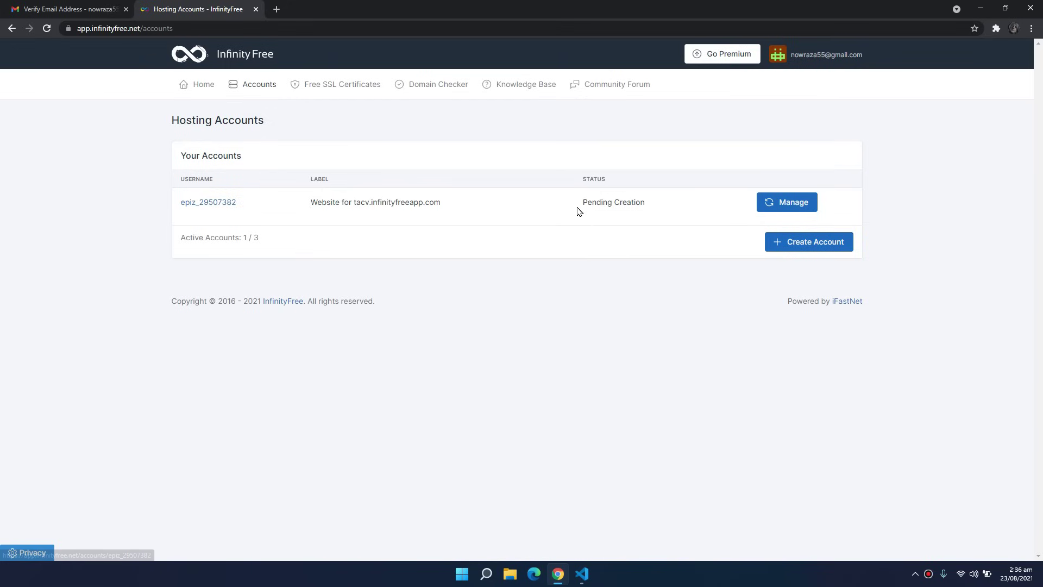
pyautogui.click(789, 211)
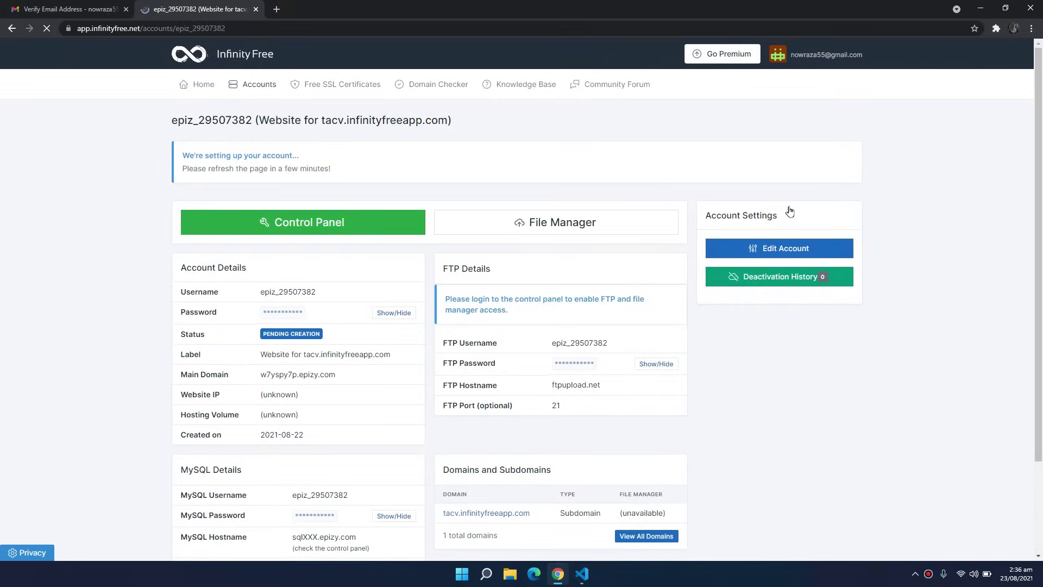
pyautogui.click(404, 223)
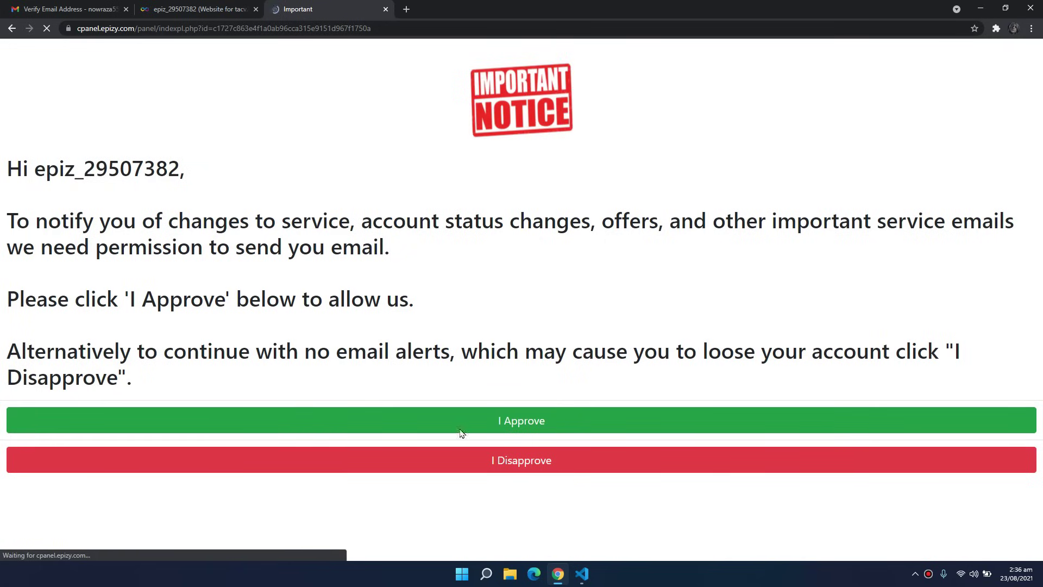
# - Approve service emails in VistaPanel and open the Online File Manager
pyautogui.click(500, 424)
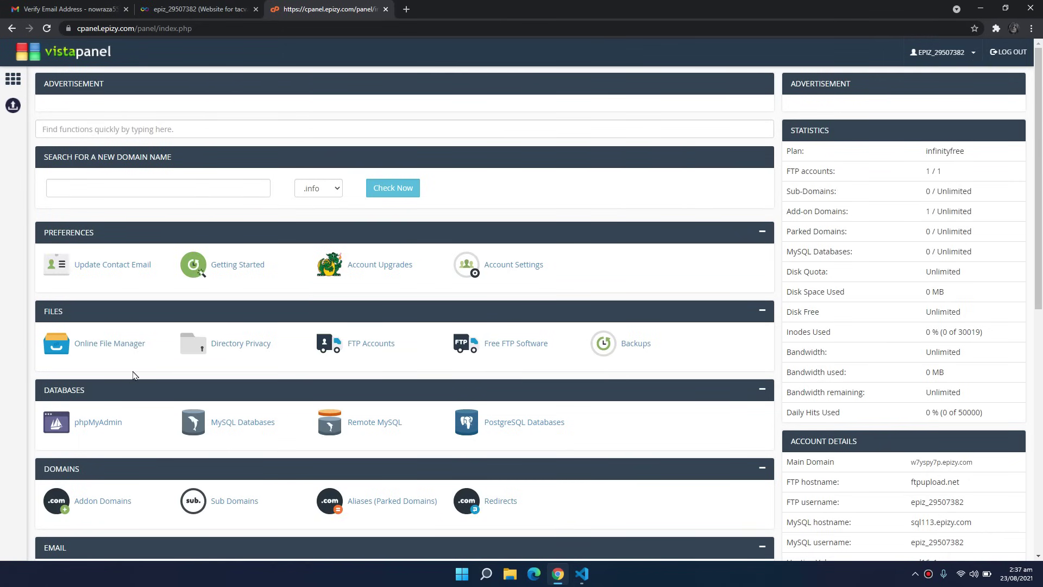
pyautogui.click(88, 345)
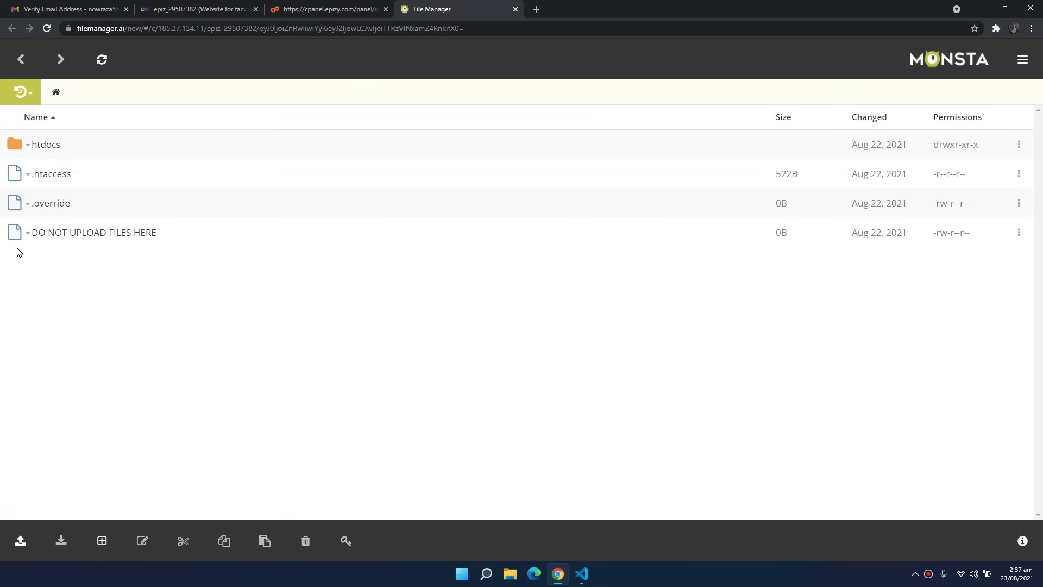
# - Open the htdocs folder in MonstaFTP, then minimize the browser window
pyautogui.click(52, 145)
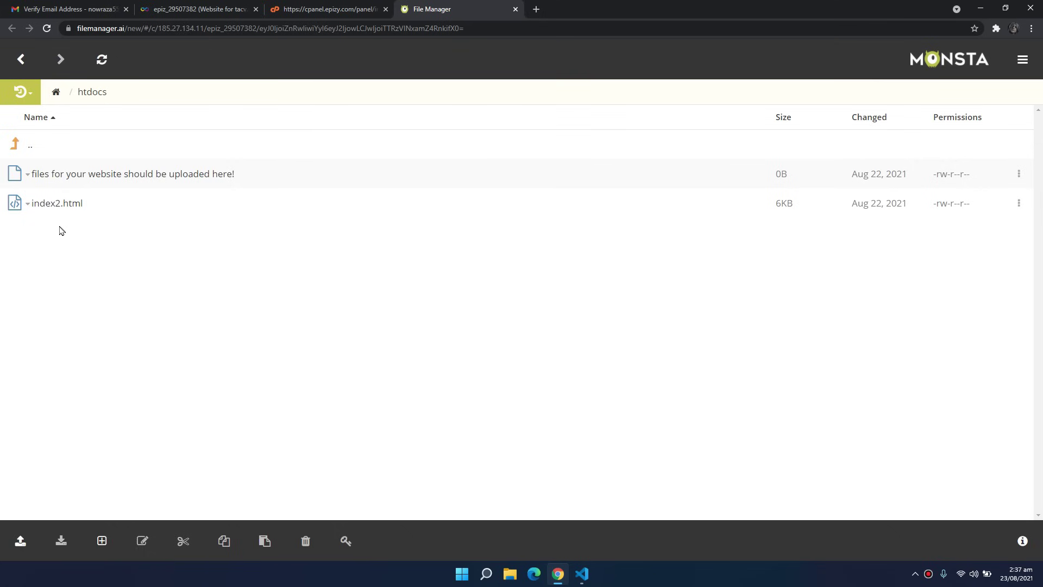
pyautogui.click(981, 8)
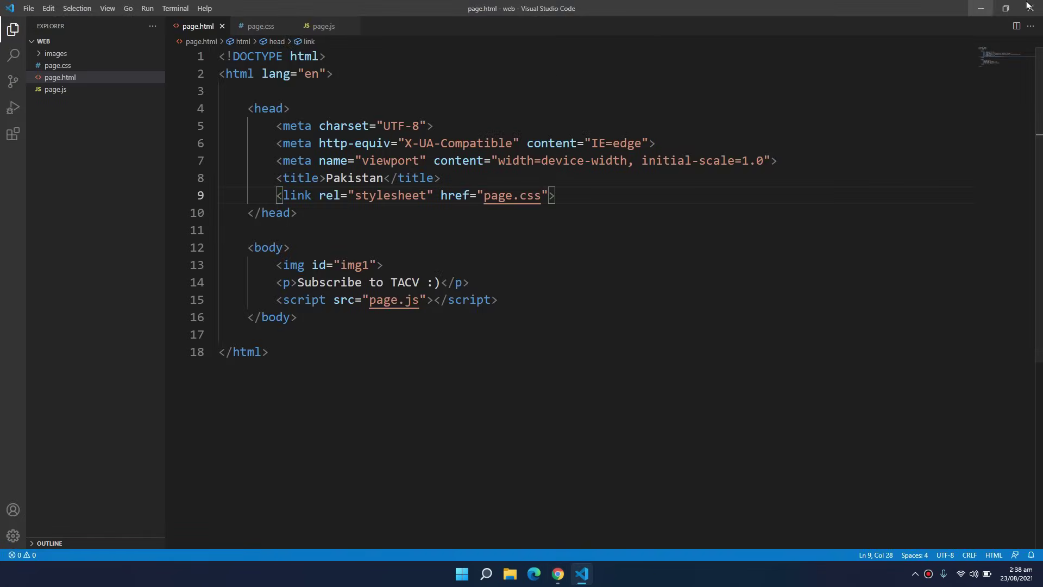
# - Rename page.html to index.html in the desktop web folder, then return to the MonstaFTP listing
pyautogui.click(980, 9)
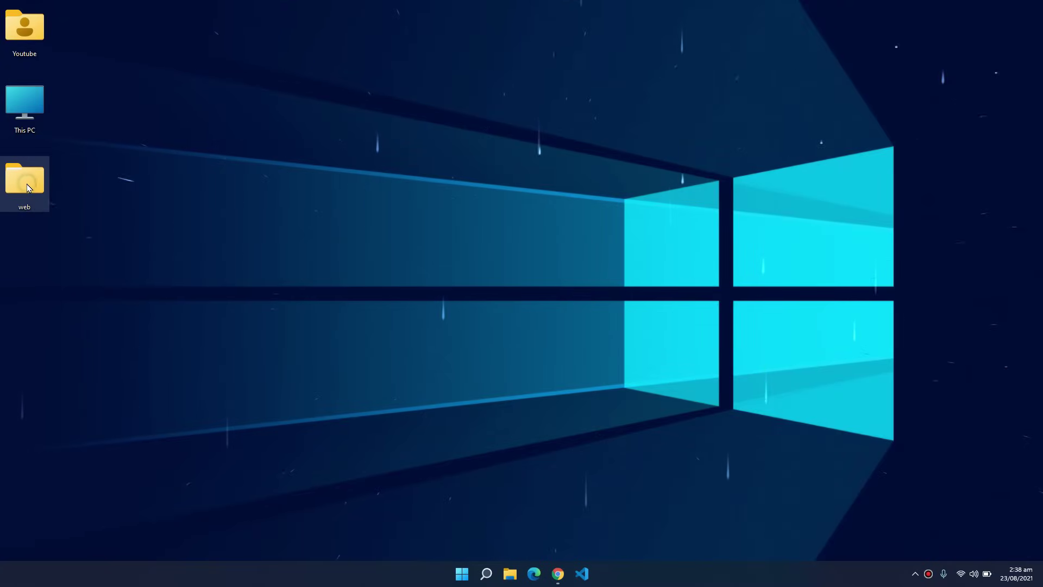
pyautogui.doubleClick(27, 188)
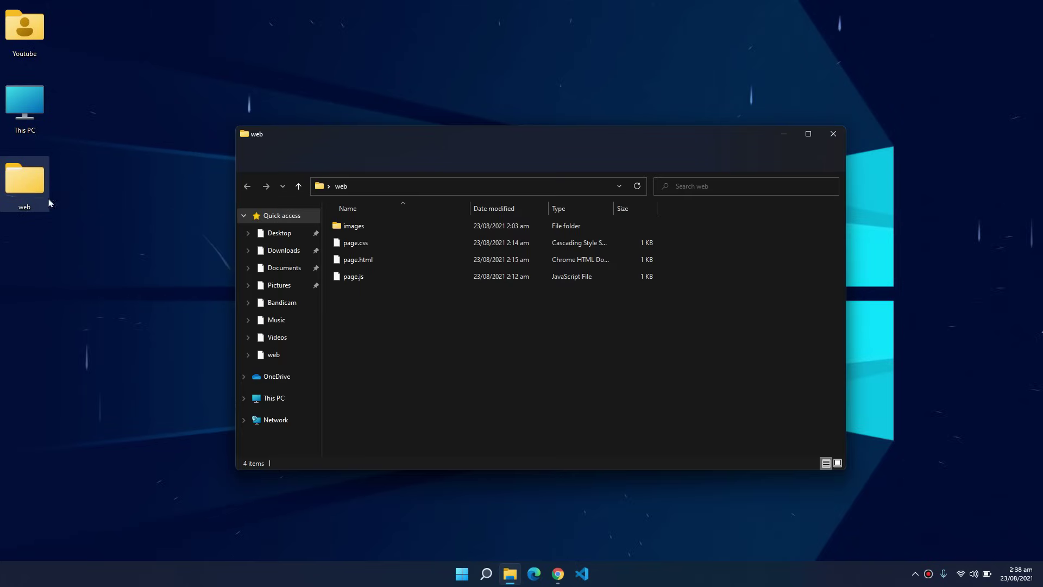
pyautogui.click(350, 263)
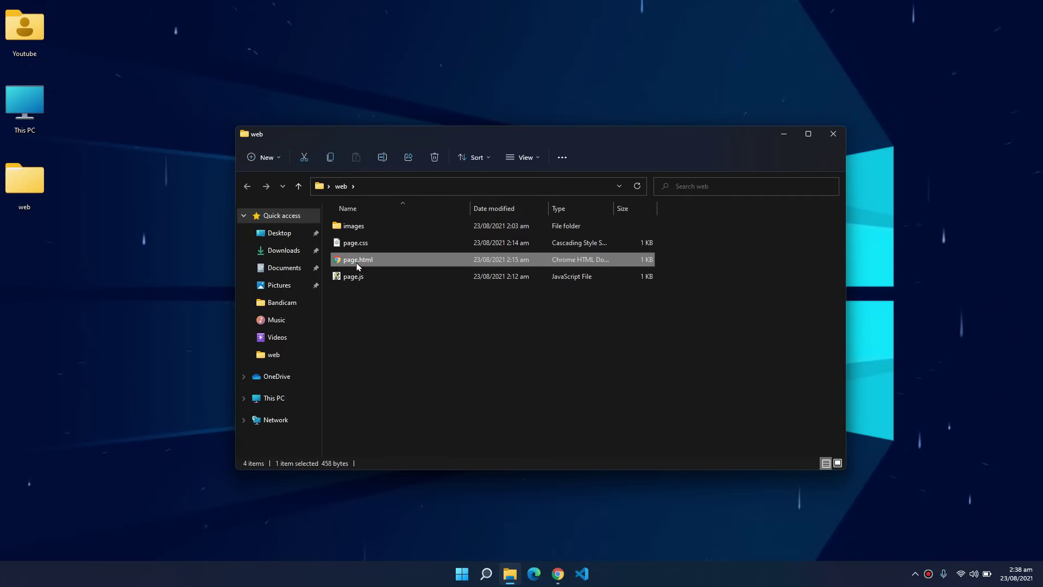
pyautogui.click(359, 260)
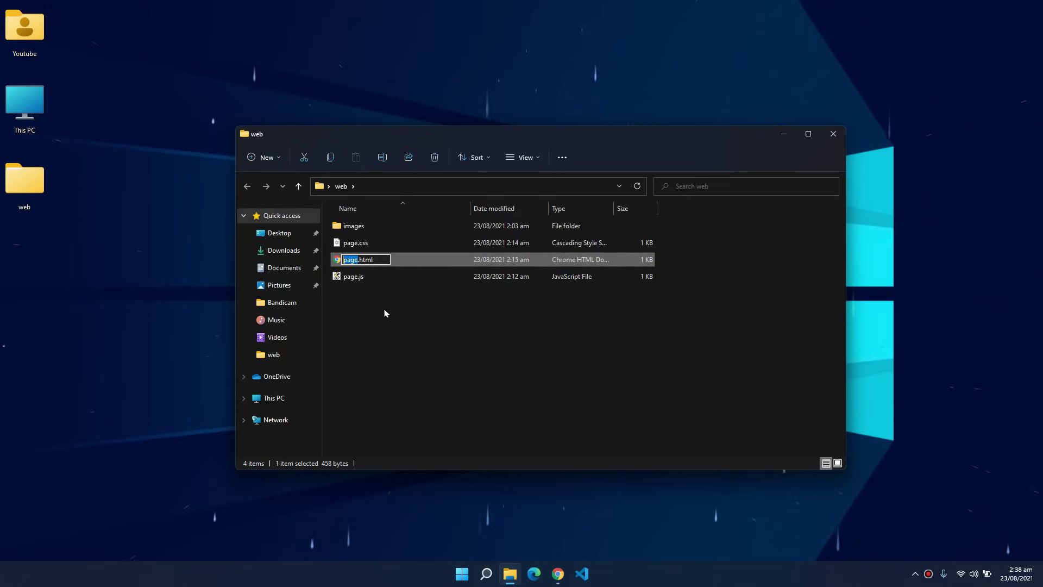
pyautogui.write('index')
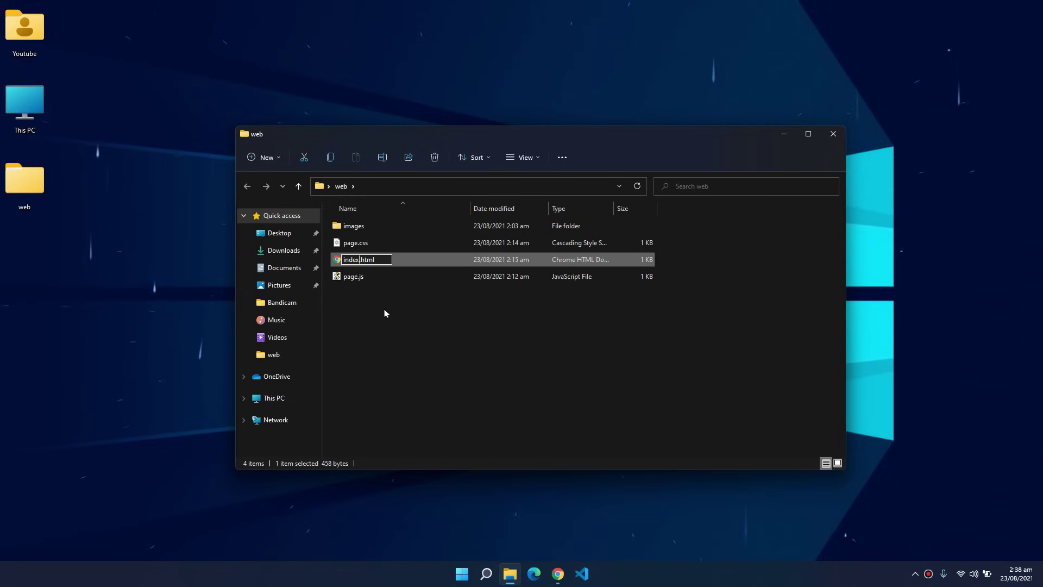
pyautogui.doubleClick(345, 258)
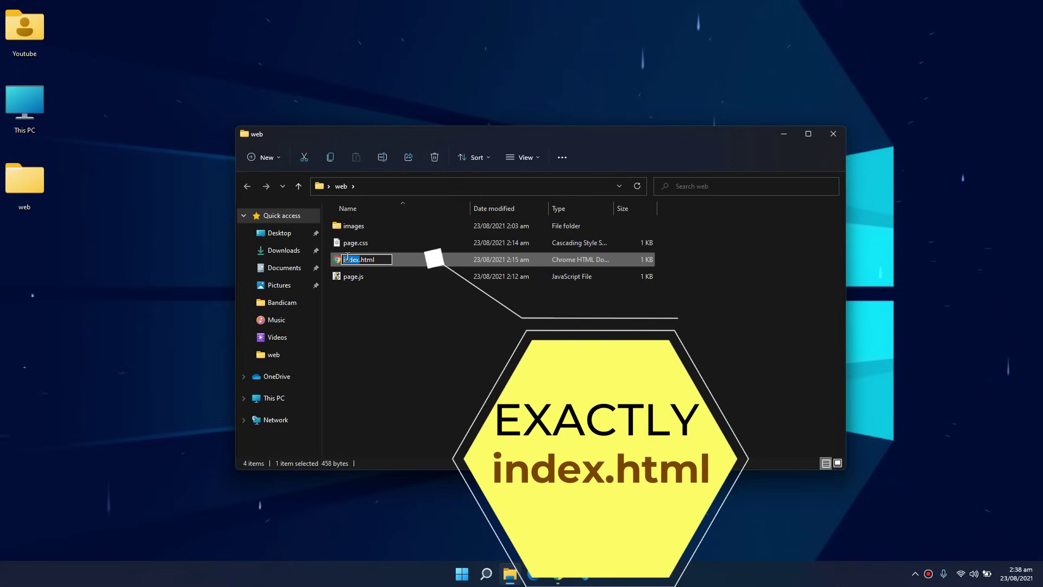
pyautogui.click(345, 258)
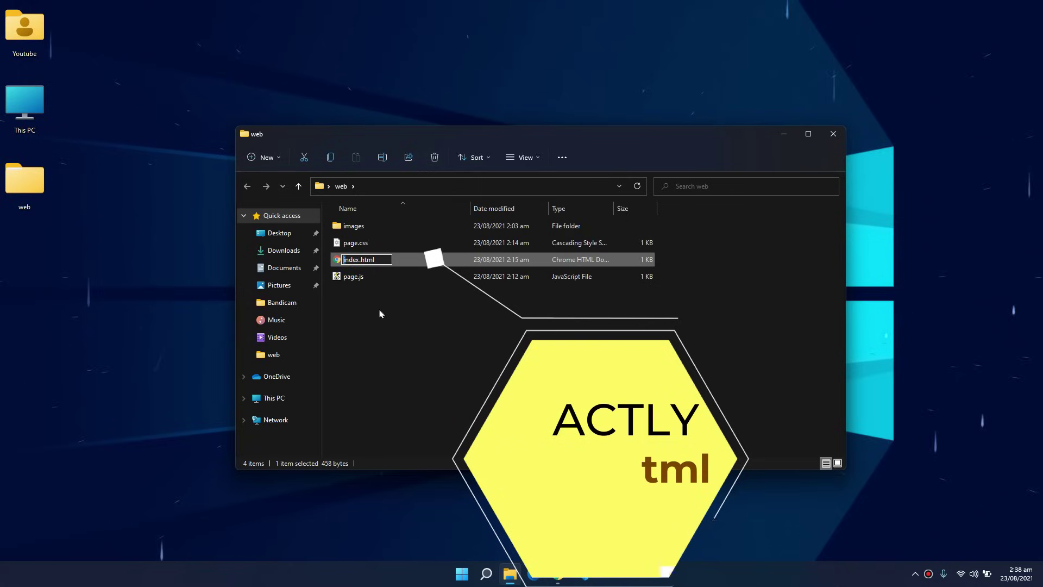
pyautogui.click(418, 377)
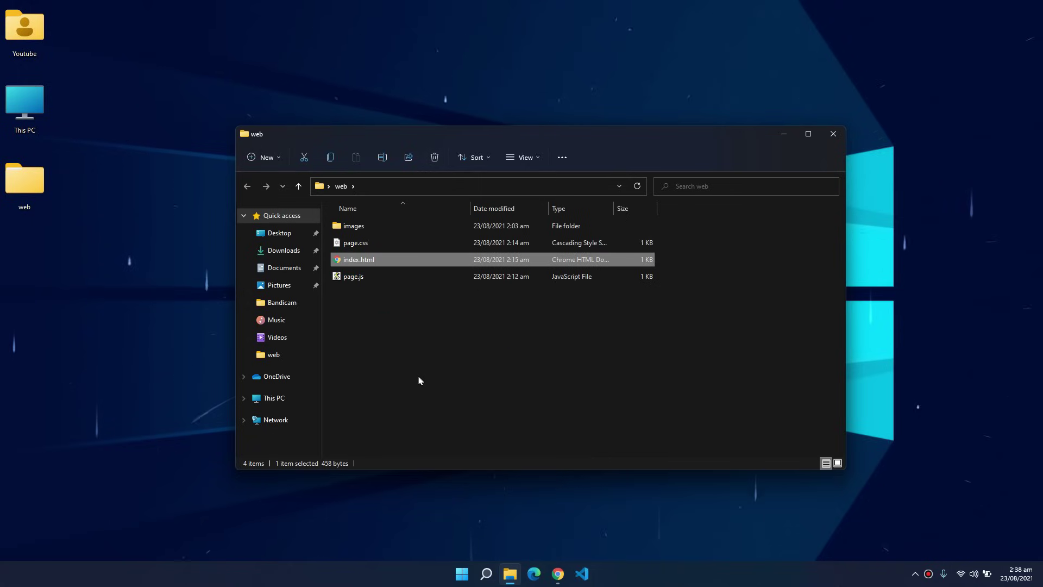
pyautogui.click(392, 351)
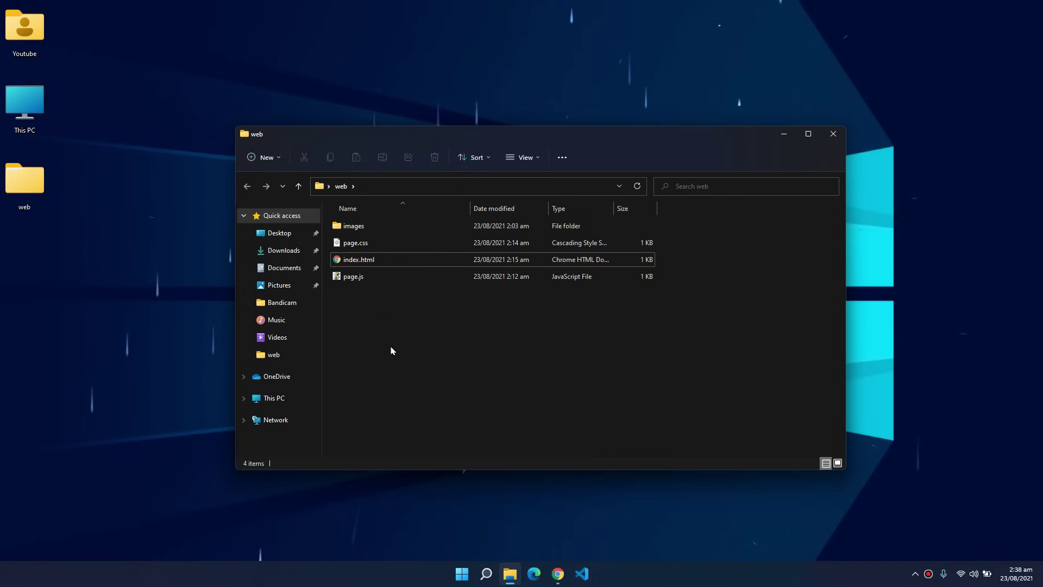
pyautogui.click(558, 574)
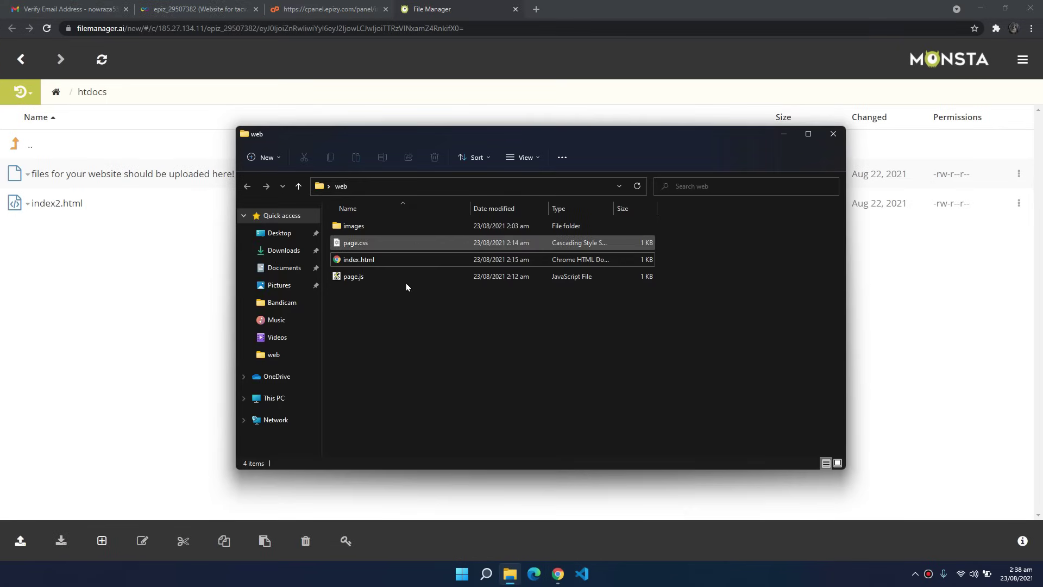
# - Drag the images folder, index.html, page.css and page.js from Explorer into htdocs
pyautogui.moveTo(383, 314); pyautogui.dragTo(130, 247)
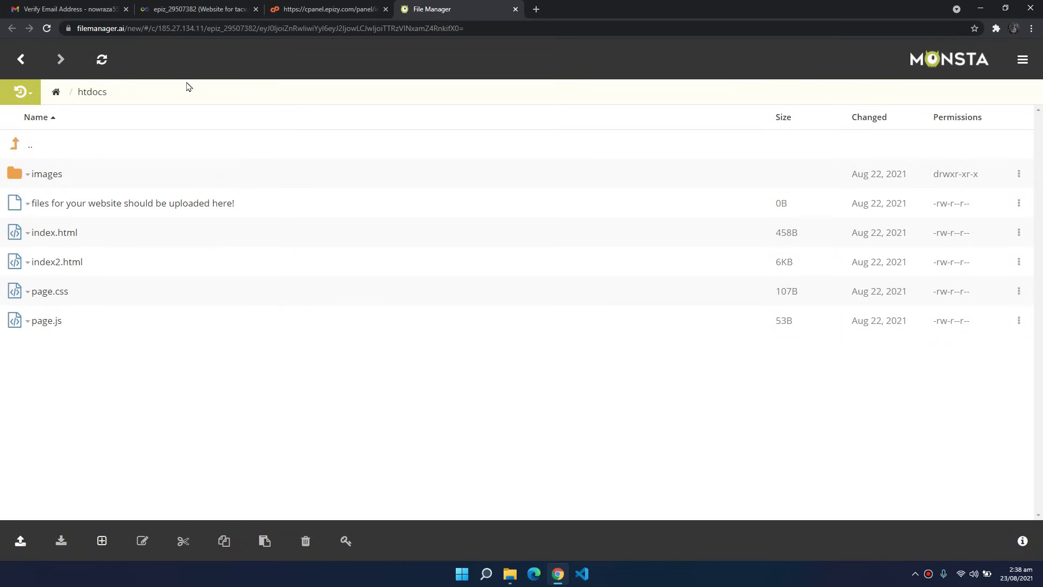
pyautogui.click(334, 8)
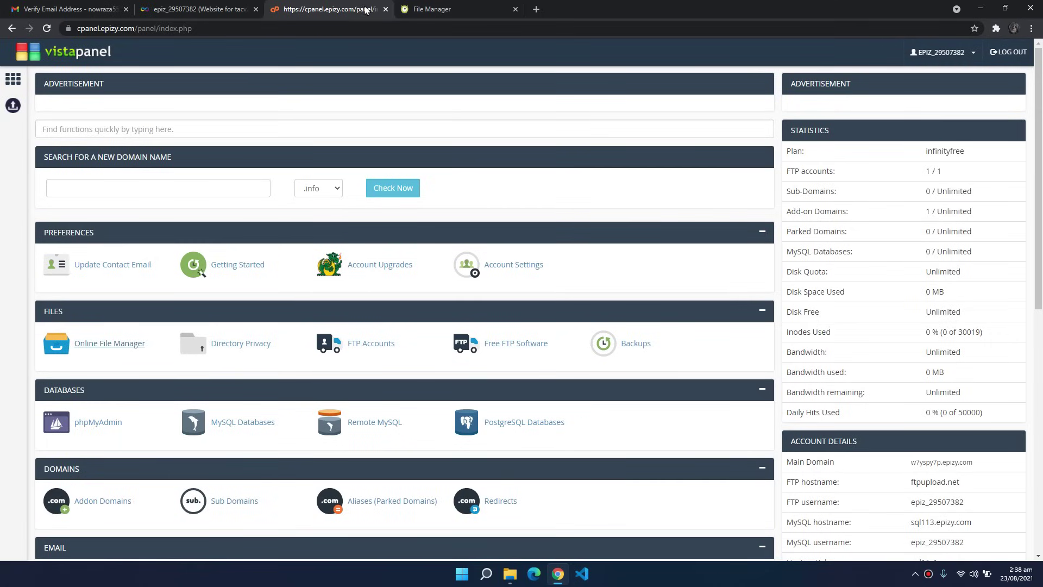
# - Close the control panel and file manager tabs, reload the account, and open tacv.infinityfreeapp.com
pyautogui.click(388, 9)
pyautogui.click(387, 9)
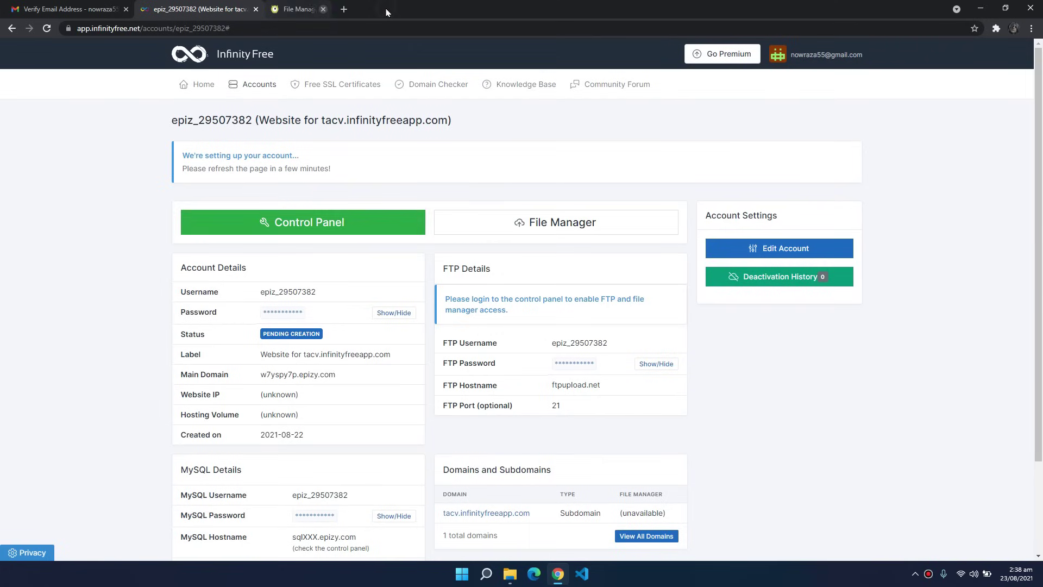
pyautogui.click(45, 28)
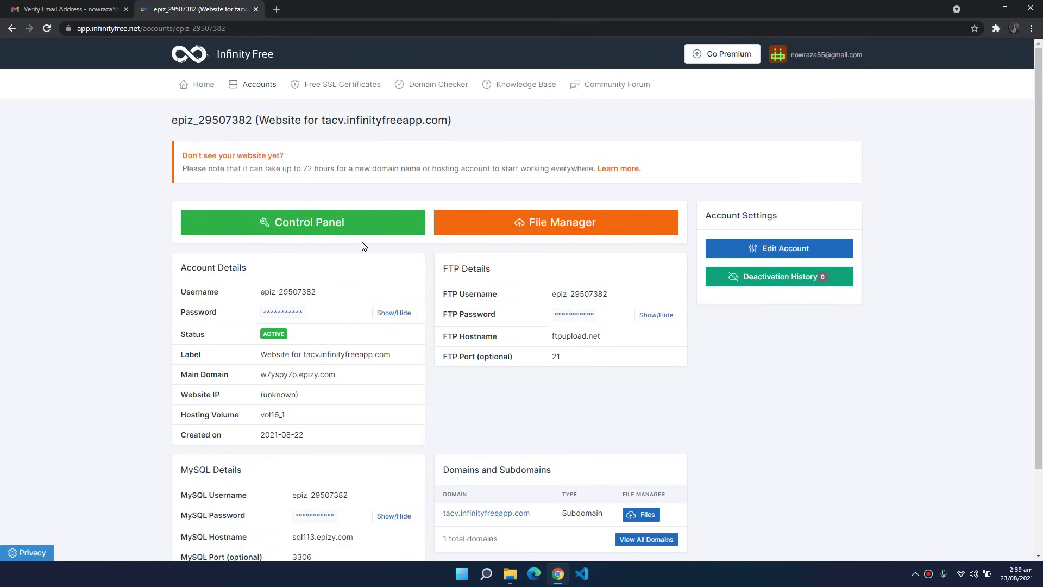
pyautogui.scroll(-2, 364, 245)
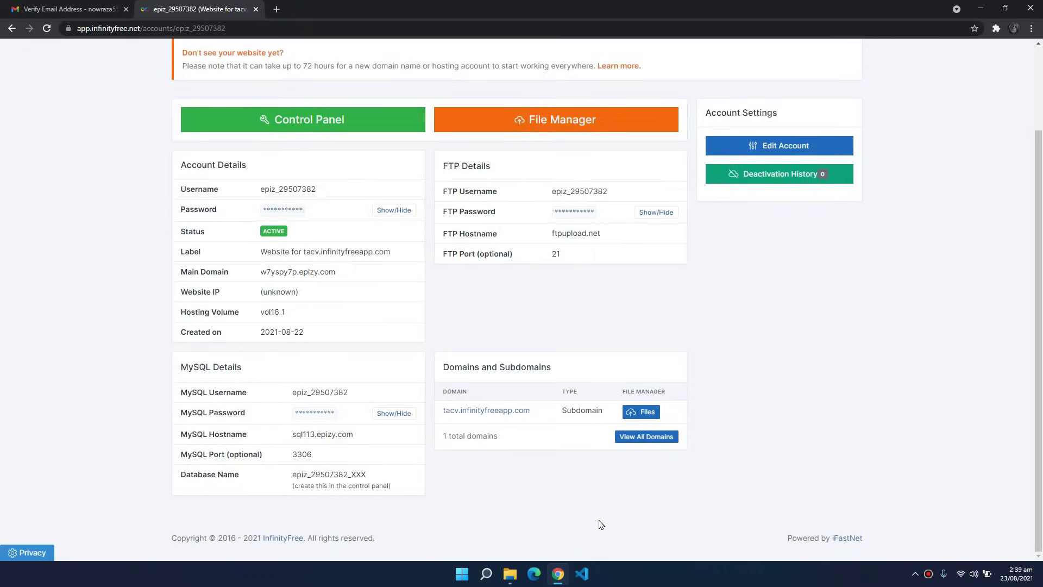
pyautogui.click(485, 411)
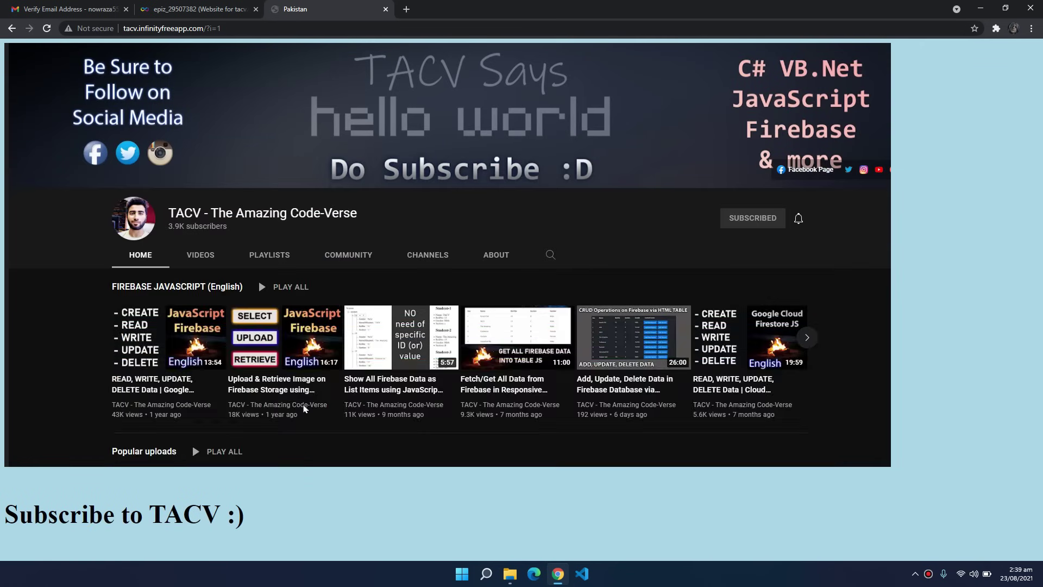
# - Close the tacv.infinityfreeapp.com tab, minimize Chrome and close the web folder window
pyautogui.click(386, 9)
pyautogui.click(980, 9)
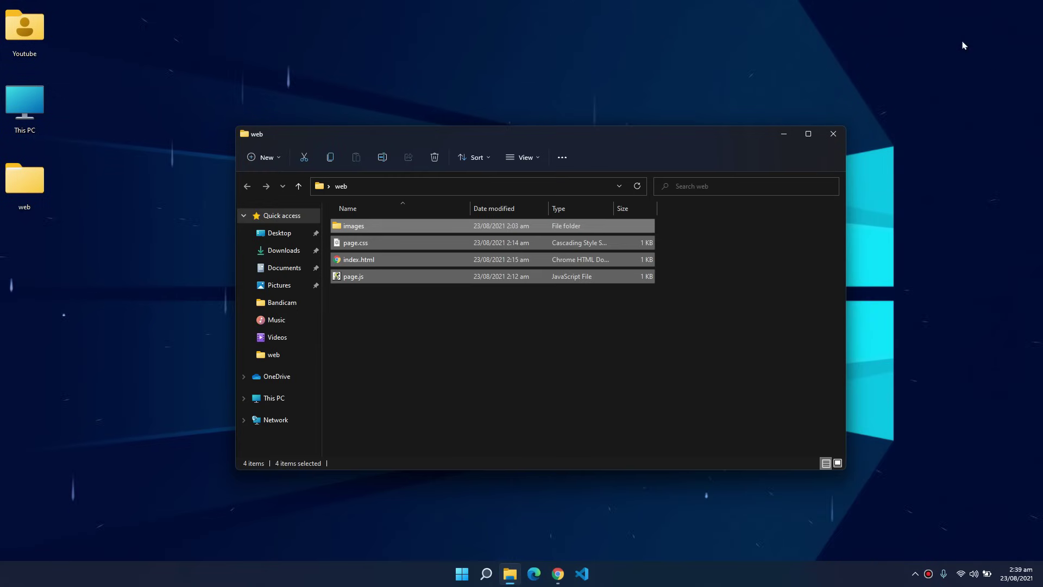
pyautogui.click(830, 139)
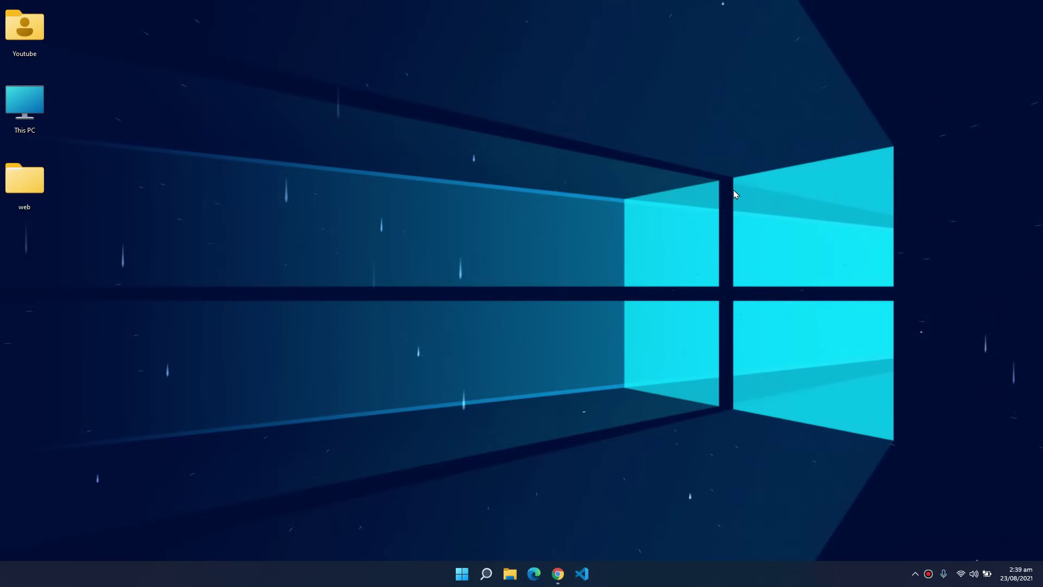